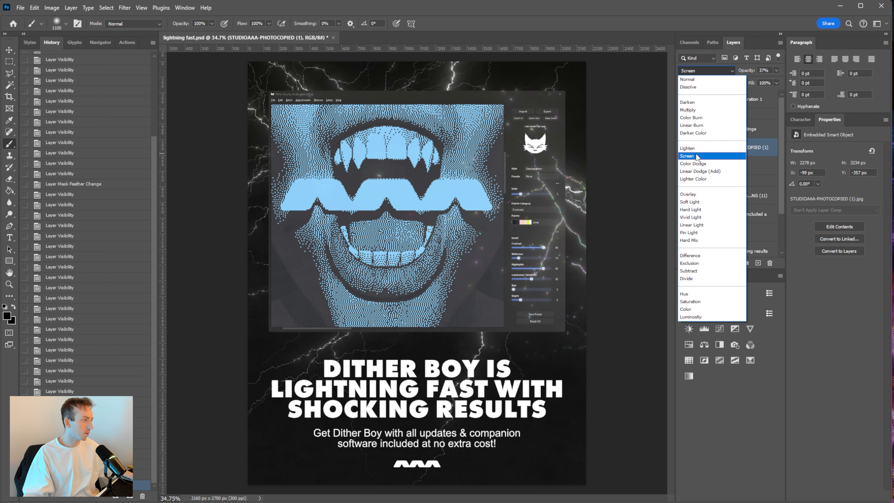
Step: Reset the photocopied texture layer to Normal blending at 100% opacity
left_click(696, 156)
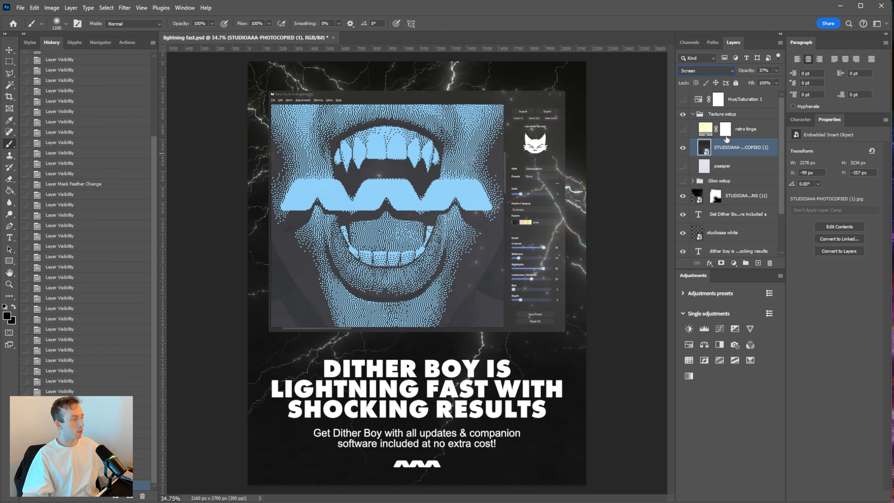
key("v")
left_click(698, 72)
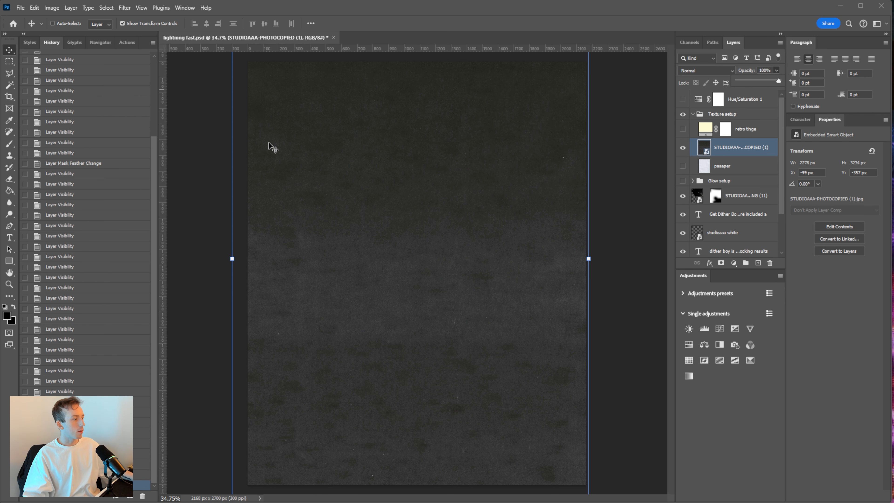
left_click(762, 147)
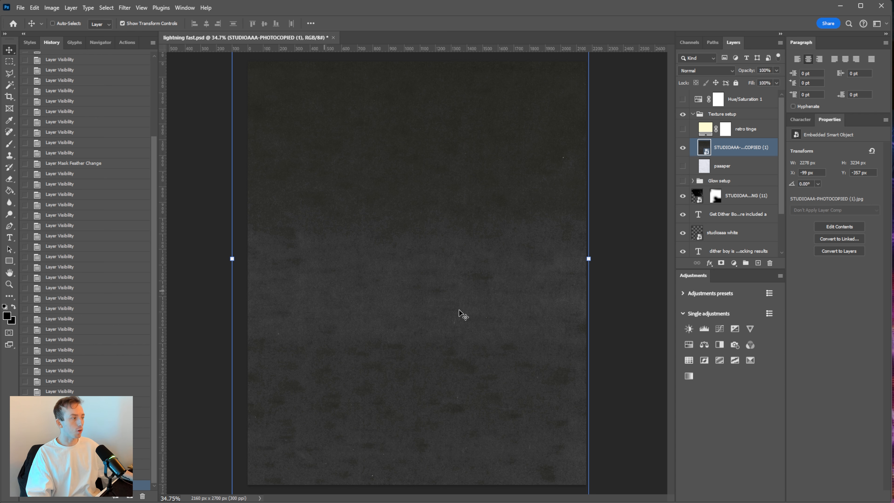
Step: Switch the photocopied texture layer to Screen blending and back to Normal to compare the two modes over the poster
left_click(706, 71)
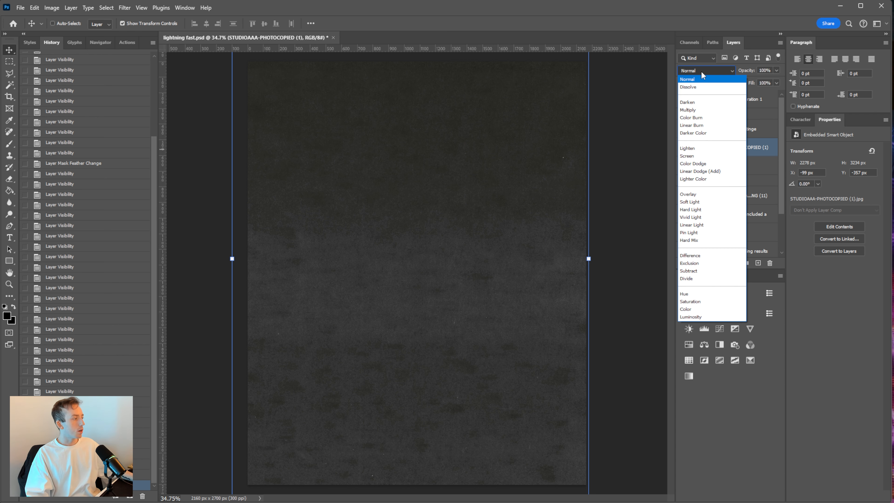
left_click(704, 156)
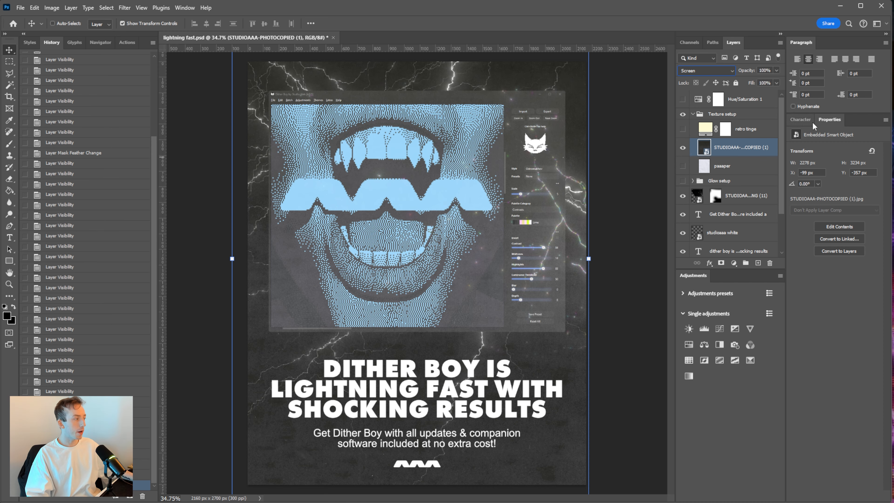
left_click(706, 71)
left_click(700, 77)
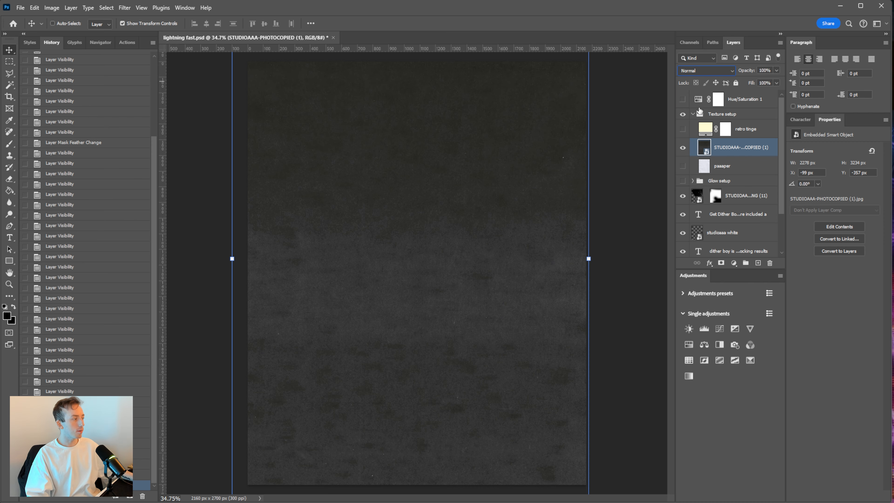
Step: Toggle the photocopied texture layer off and on, and set its blend mode to Screen
left_click(687, 148)
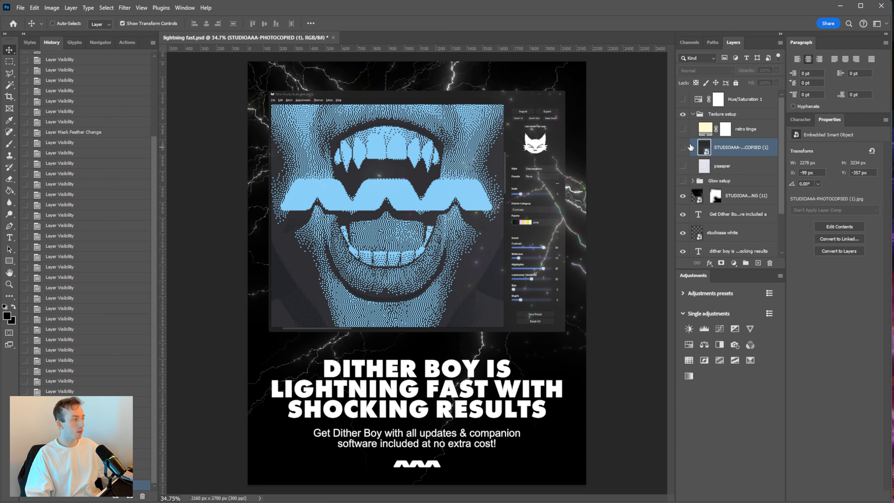
left_click(683, 148)
key("shift+alt+s")
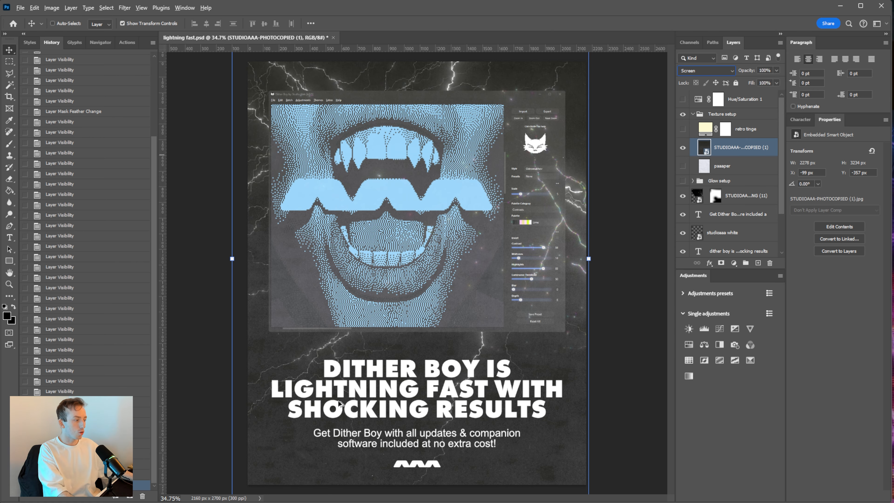
Step: Inspect the grain around the headline, comparing the photocopied texture layer in Screen mode, in Normal mode and hidden
scroll(345, 400, "up", 3)
scroll(347, 400, "up", 15)
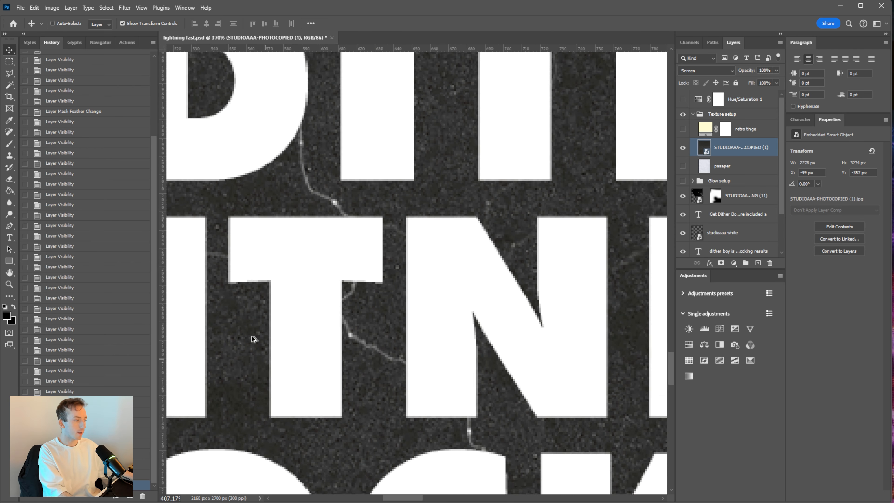
scroll(313, 280, "up", 2)
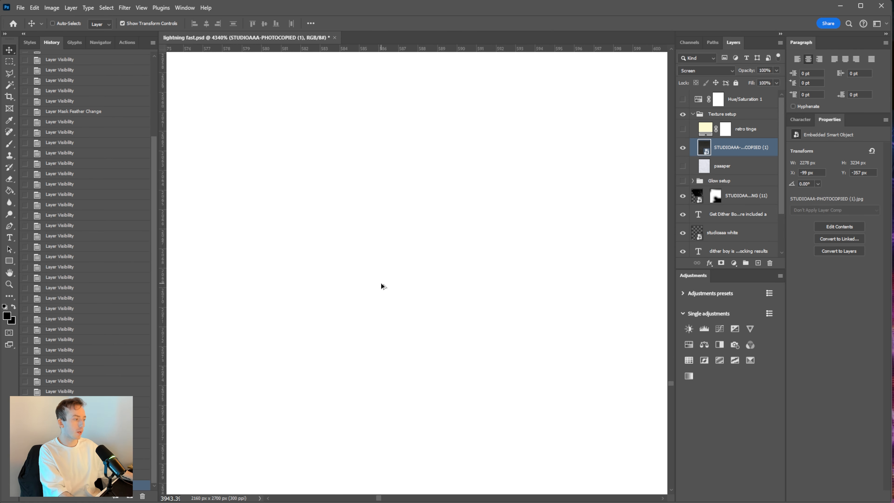
scroll(381, 285, "down", 6)
scroll(382, 285, "down", 8)
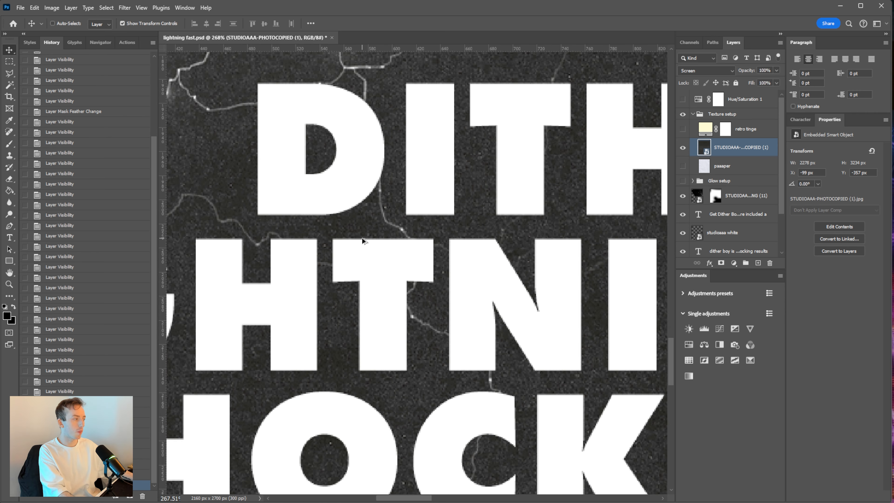
scroll(398, 238, "up", 3)
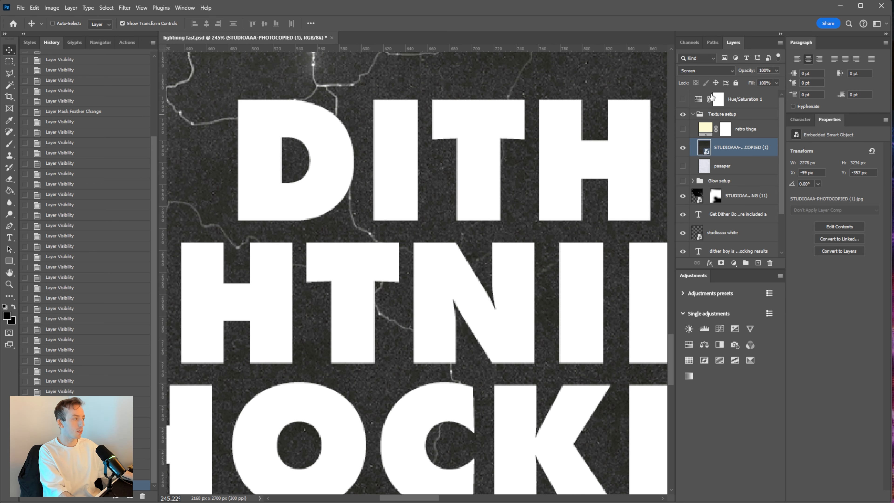
left_click(712, 72)
left_click(712, 79)
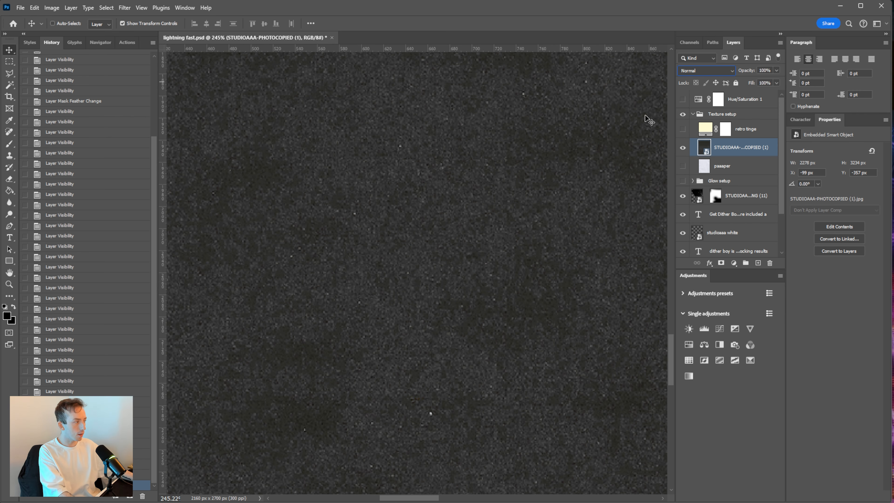
left_click(682, 148)
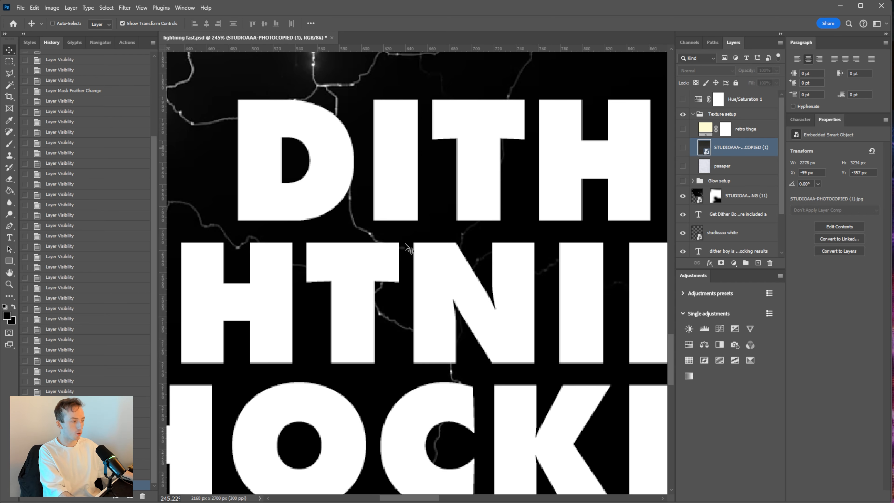
left_click(683, 148)
Step: Set the photocopied texture layer to Screen blending at 39% opacity
left_click(724, 72)
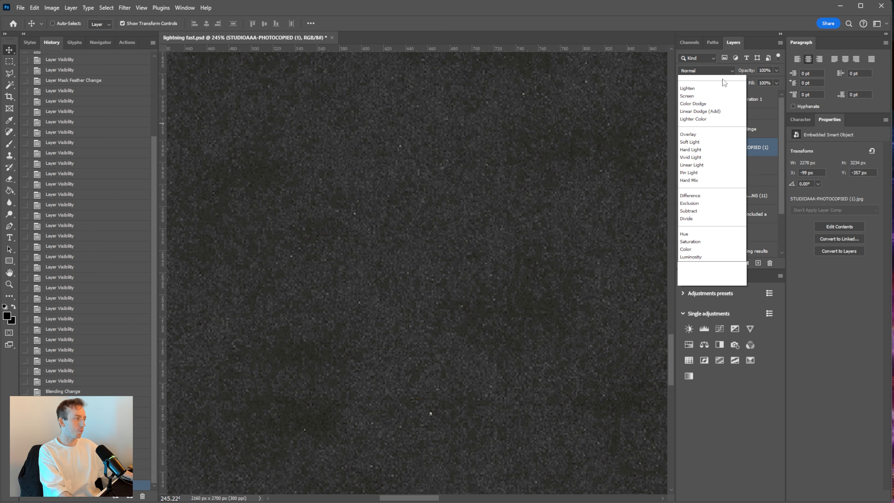
left_click(702, 154)
left_click(777, 70)
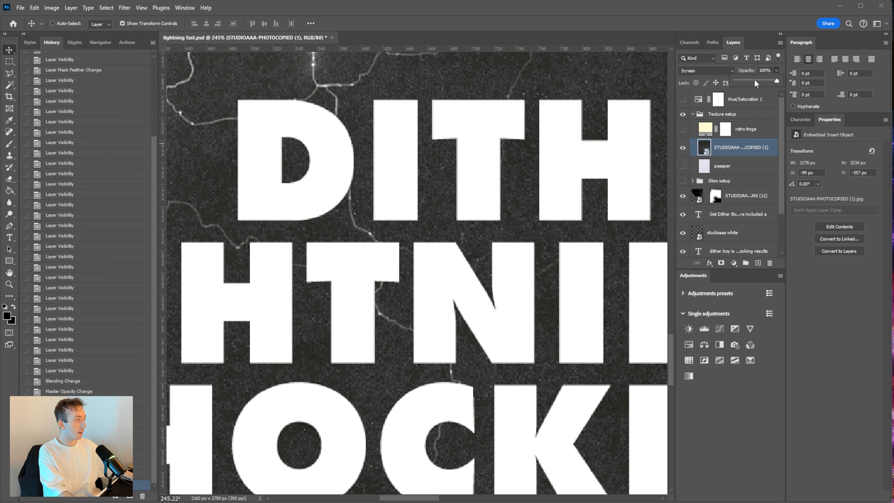
left_click_drag(755, 80, 749, 80)
key("ctrl+0")
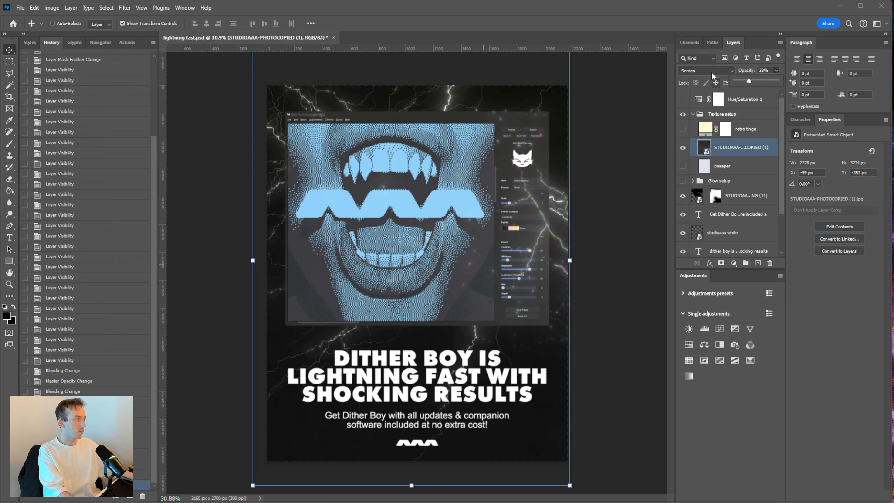
mouse_move(749, 80)
left_mouse_down()
mouse_move(795, 84)
mouse_move(751, 82)
left_mouse_up()
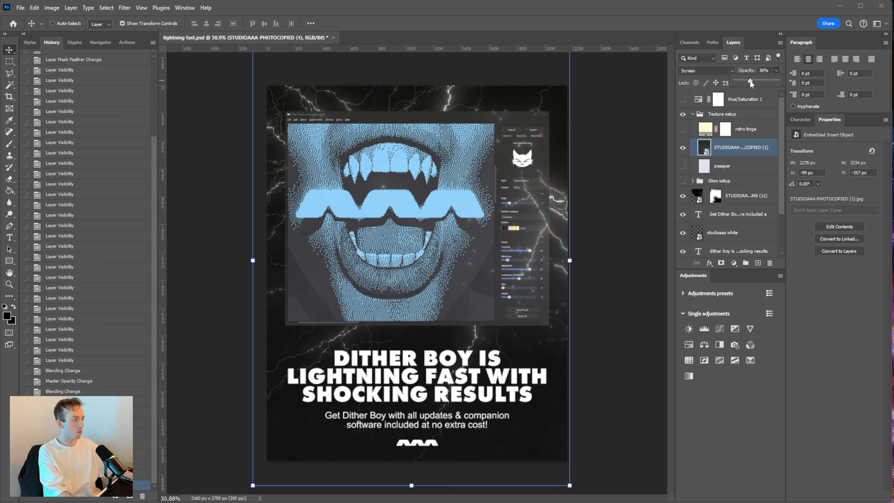
Step: Make the paaaper texture layer visible and set its blend mode to Linear Burn
left_click(718, 173)
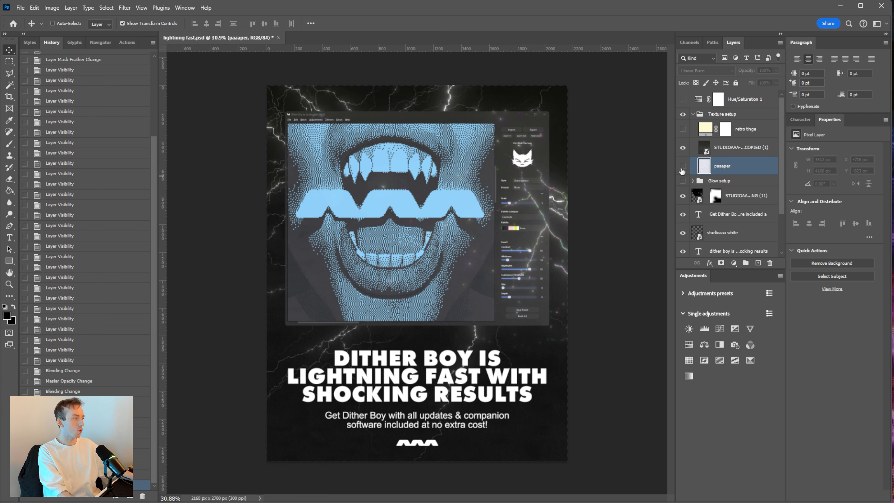
left_click(720, 150)
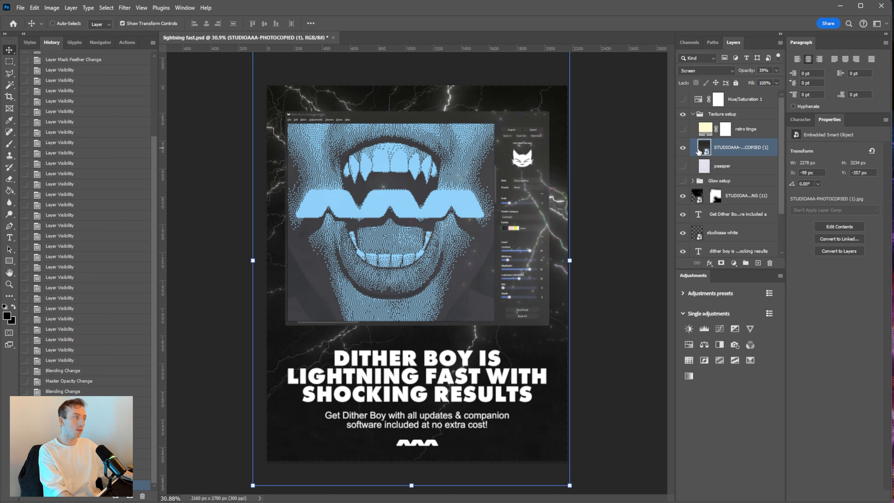
left_click(709, 170)
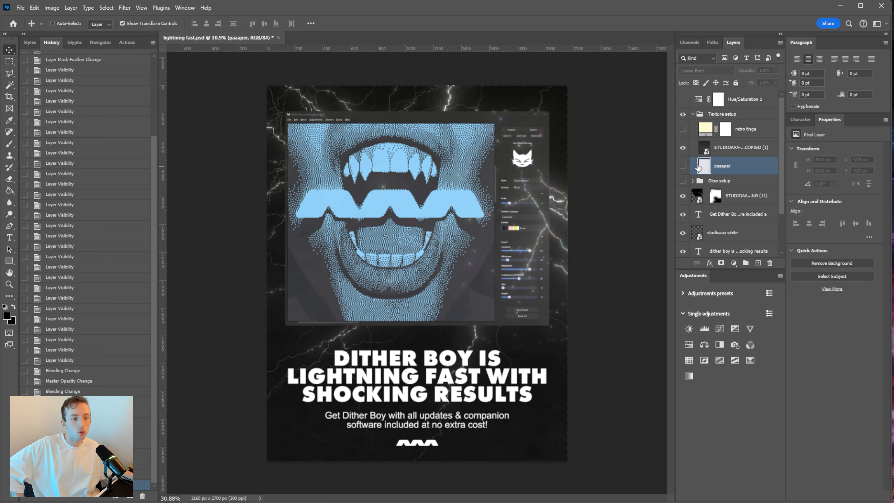
left_click(683, 167)
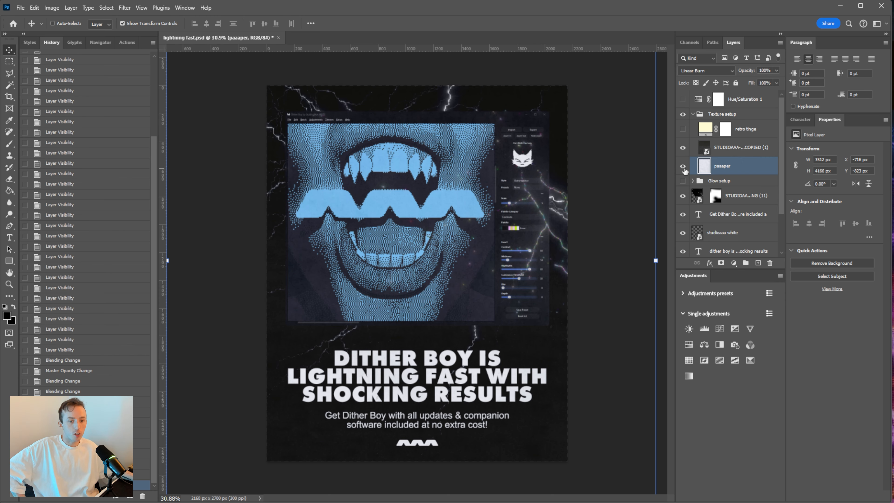
left_click(708, 71)
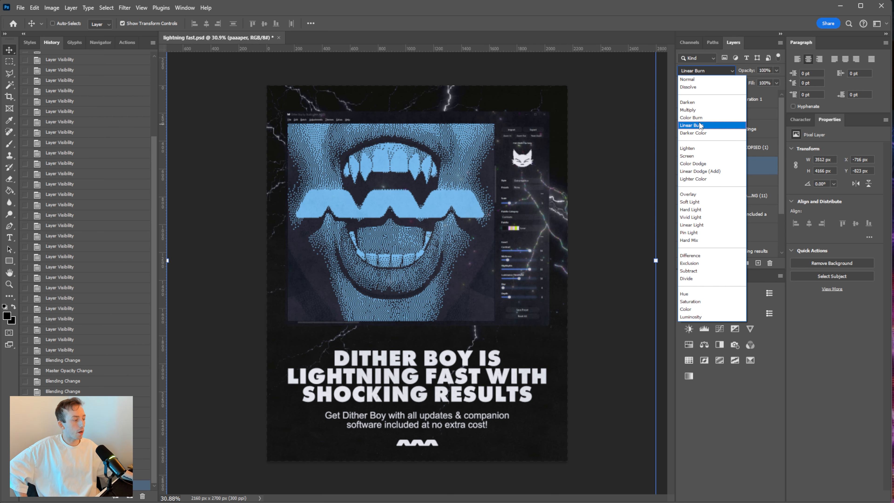
left_click(700, 126)
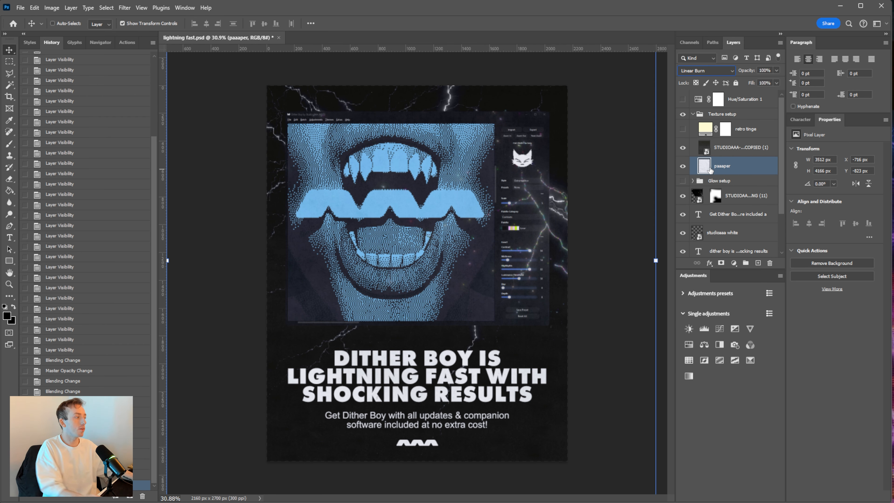
Step: Examine the paper texture up close on the dithered artwork and the headline letters
key("ctrl")
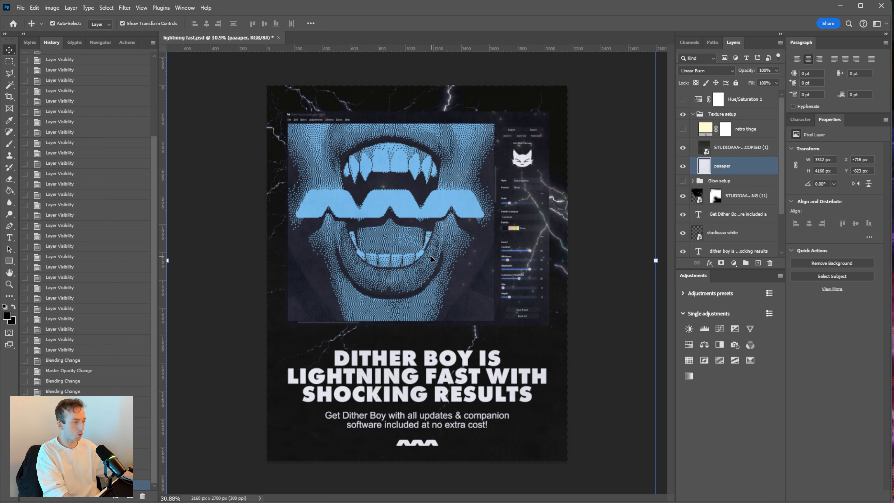
scroll(431, 260, "up", 9)
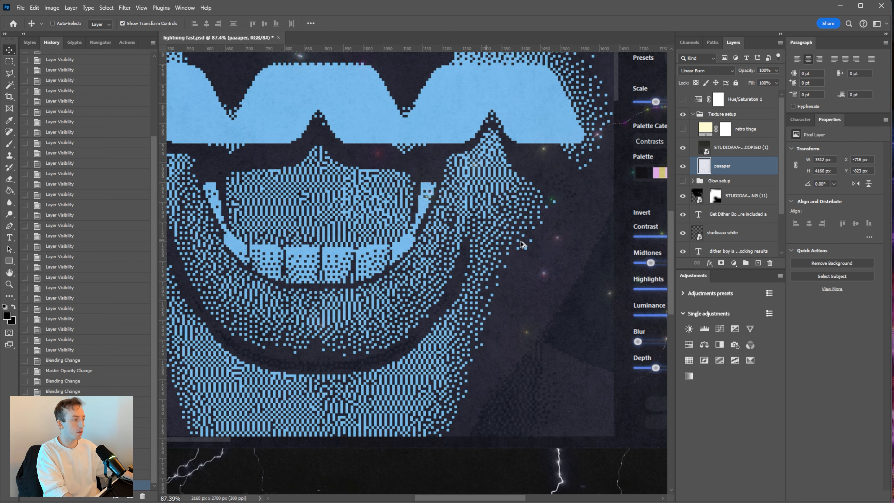
scroll(323, 248, "up", 12)
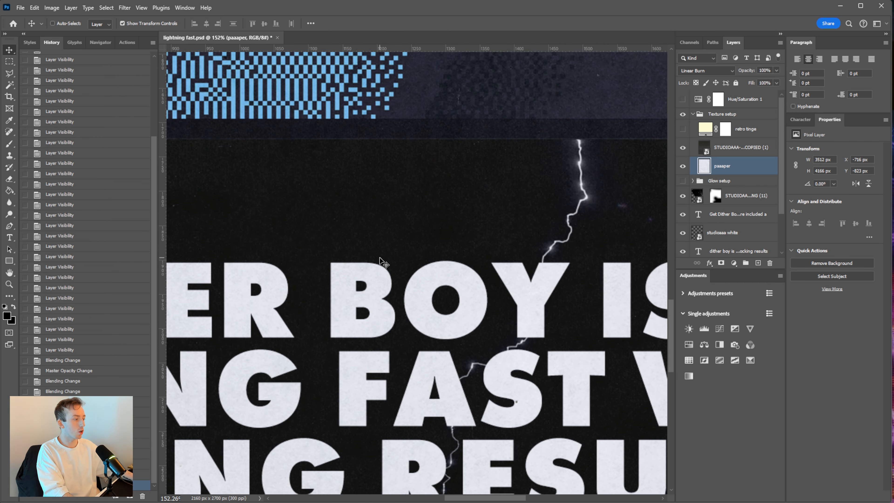
scroll(356, 246, "down", 4)
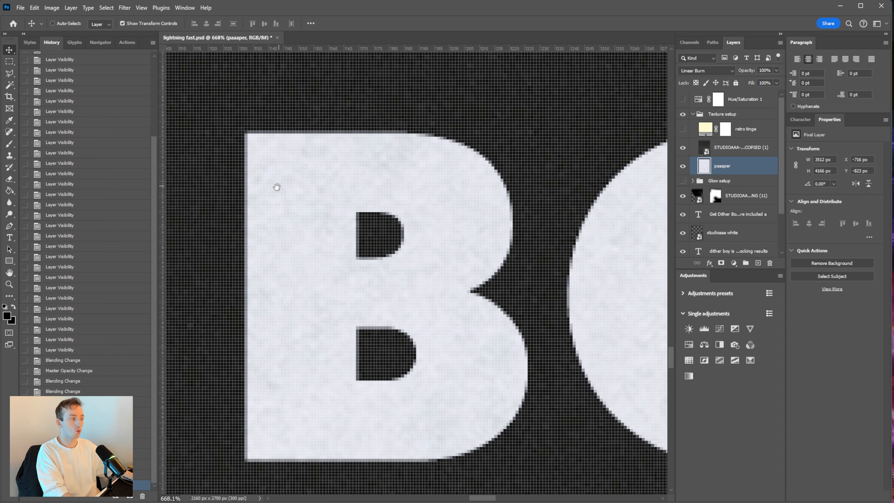
left_click_drag(275, 188, 822, 155)
scroll(475, 157, "up", 12)
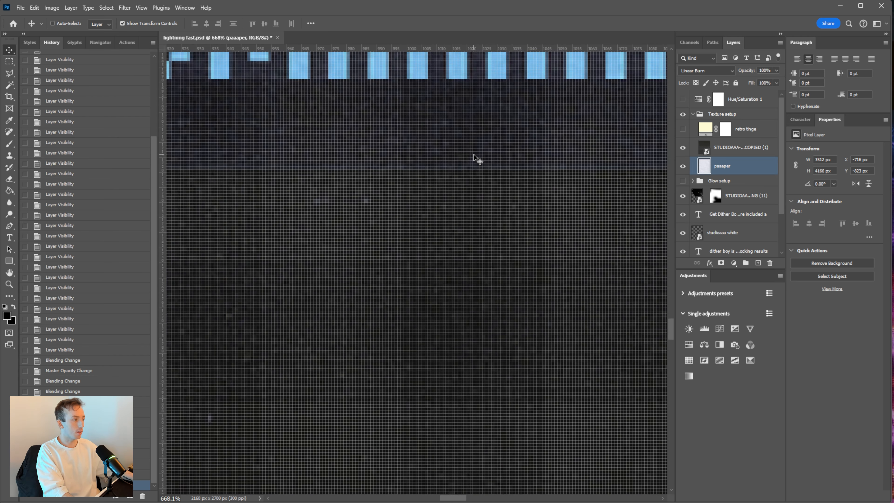
scroll(475, 157, "down", 2)
scroll(487, 438, "down", 10)
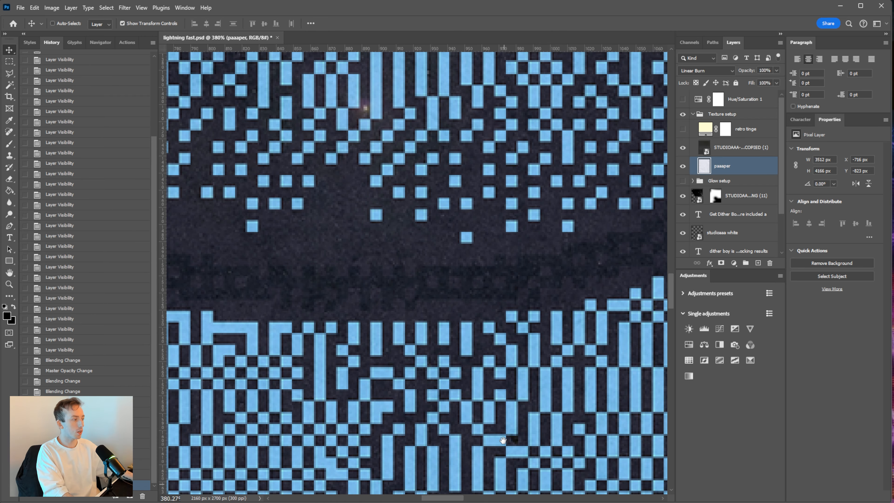
scroll(493, 312, "down", 8)
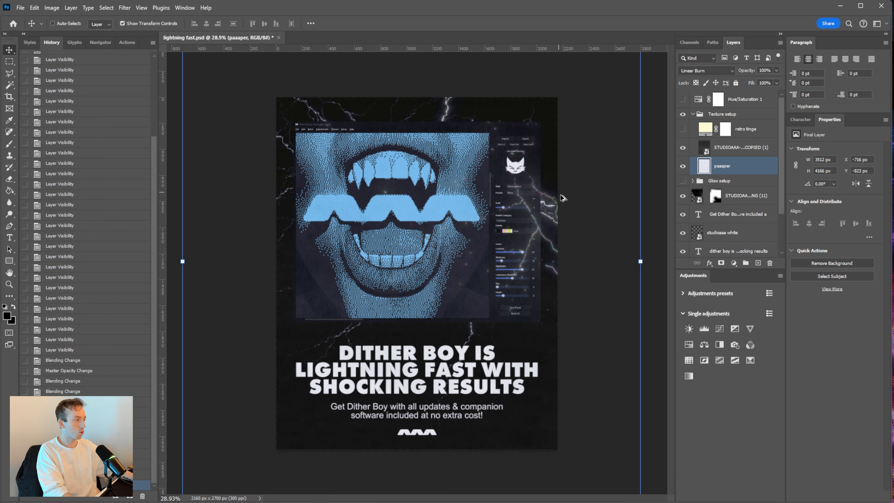
Step: Inspect the lightning and slider details with the paper texture, and hide the paaaper layer for comparison
scroll(563, 197, "up", 6)
scroll(563, 205, "up", 7)
scroll(440, 220, "down", 3)
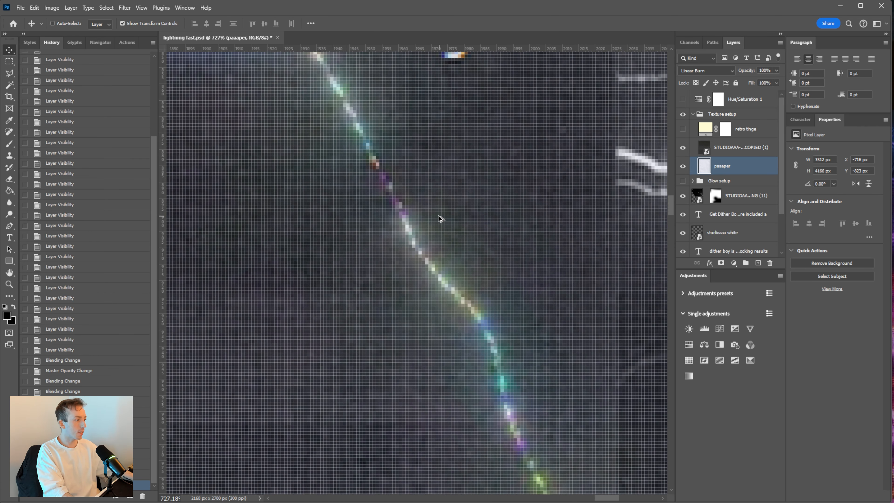
scroll(415, 214, "down", 2)
scroll(330, 104, "down", 8)
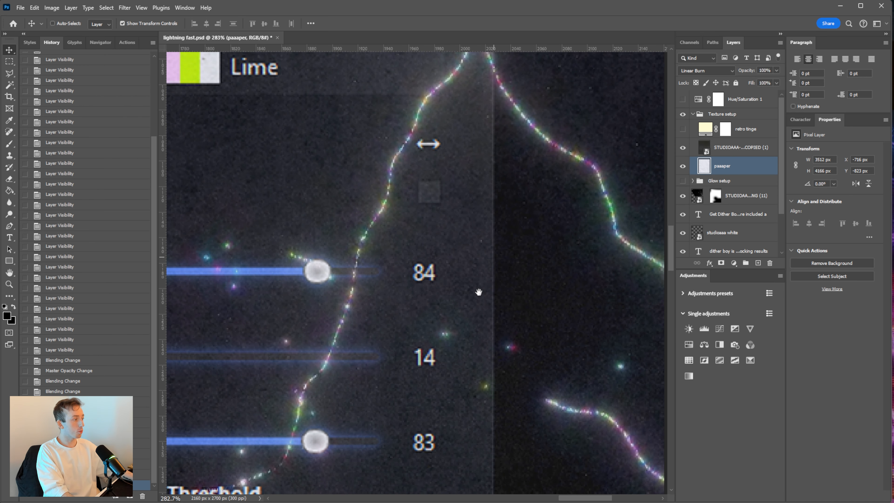
left_click_drag(479, 293, 579, 144)
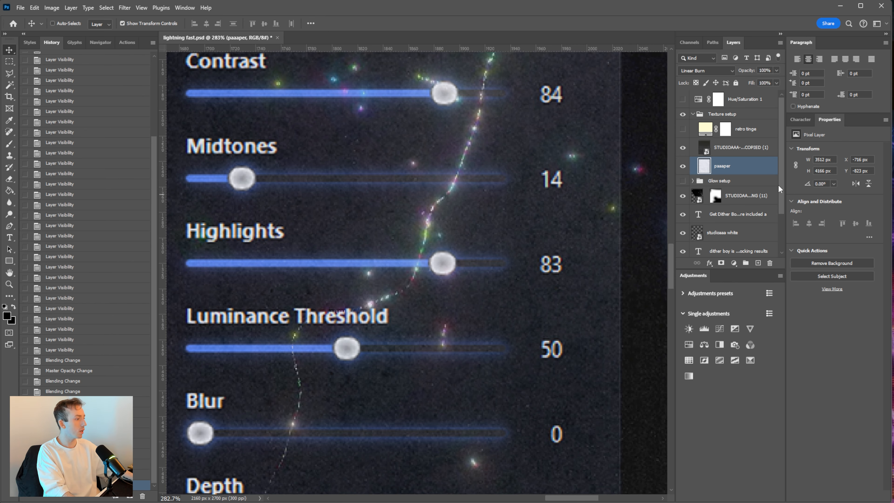
left_click(683, 166)
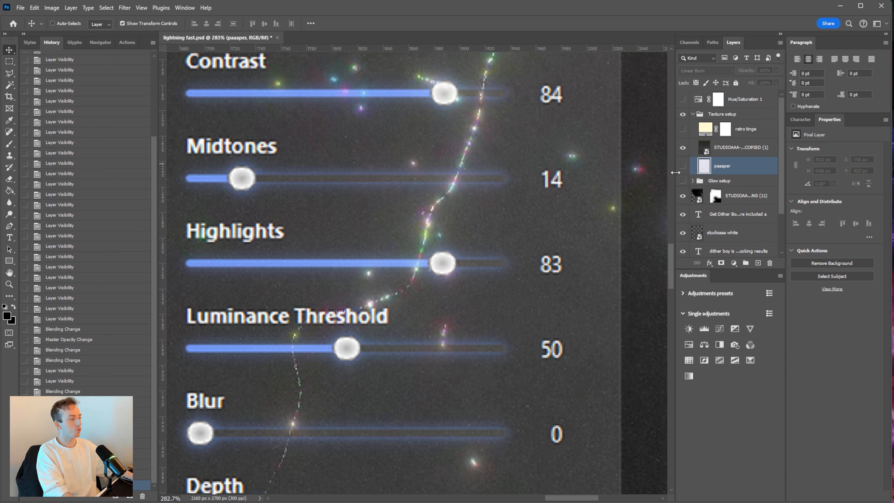
Step: Make the paaaper layer visible again and compare the whole poster with and without the paper texture
scroll(428, 171, "down", 5)
scroll(428, 172, "down", 2)
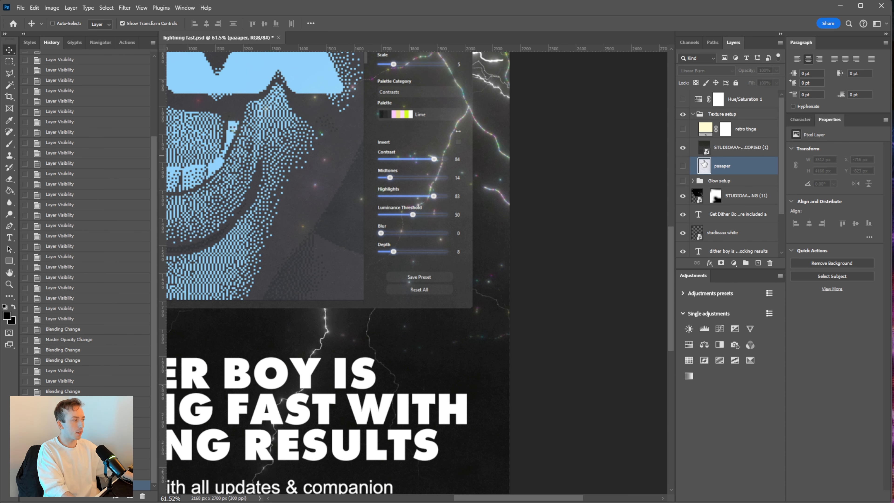
left_click(684, 166)
scroll(369, 248, "down", 2)
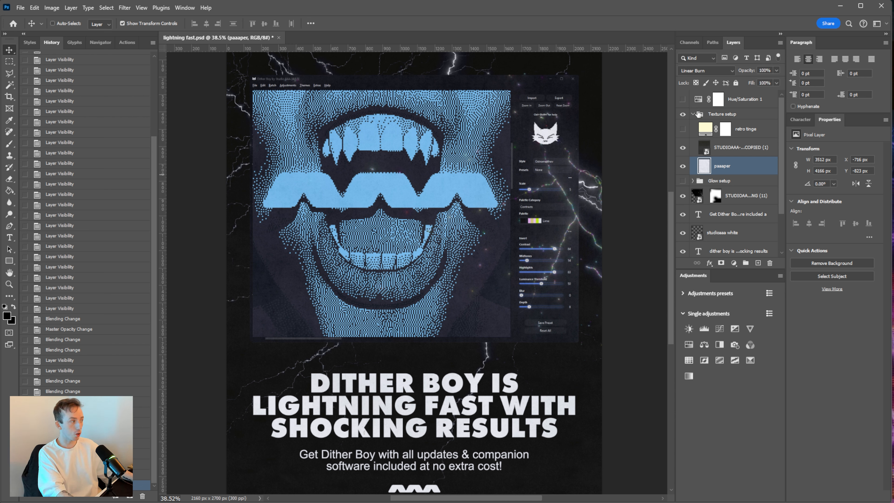
left_click(684, 166)
left_click(683, 166)
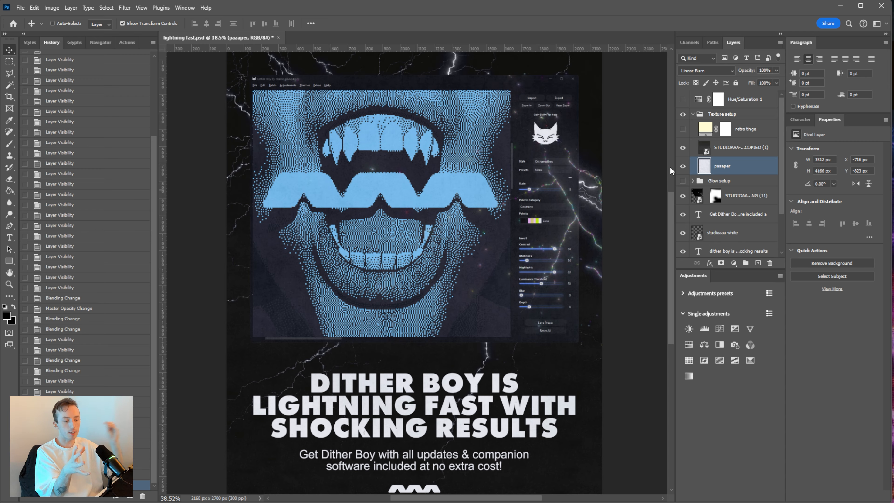
left_click(683, 166)
left_click(683, 166)
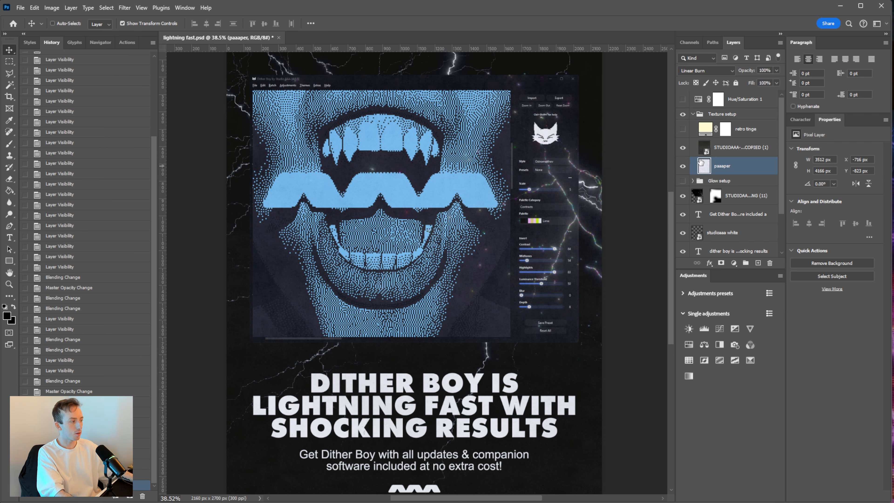
Step: Make the Glow setup group visible beneath the texture layers
left_click(739, 149)
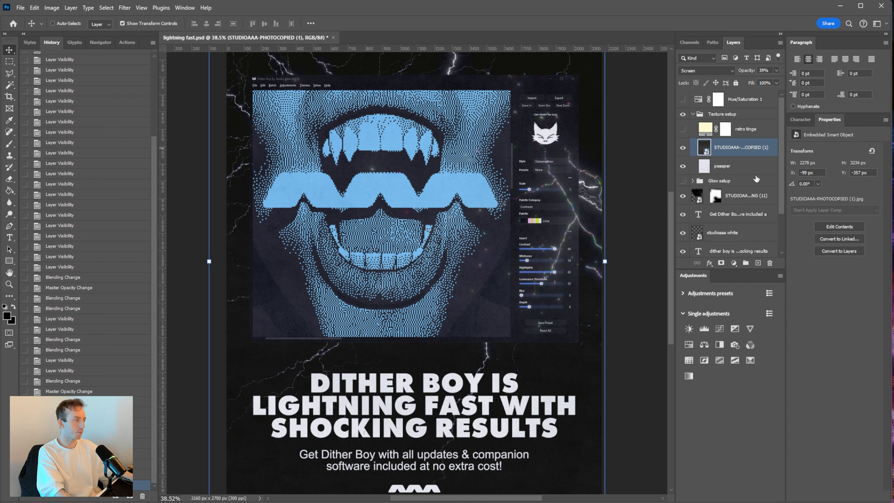
left_click(683, 181)
left_click(686, 181)
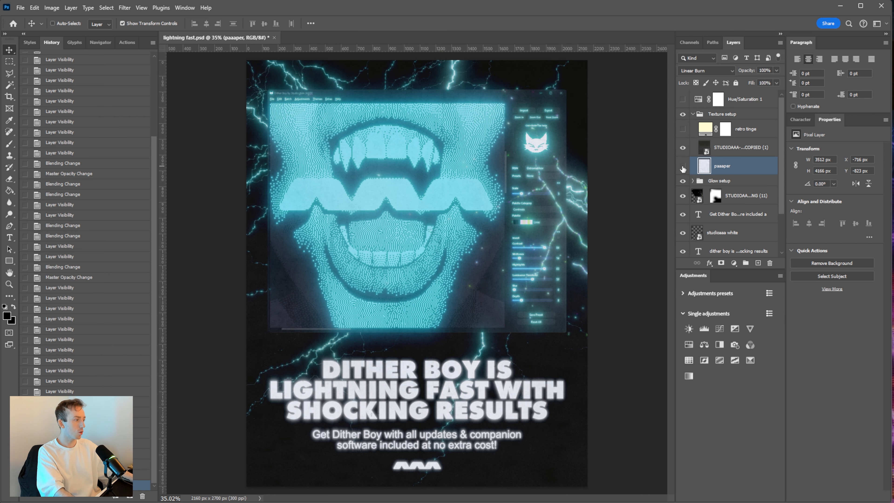
Step: Compare the glowing artwork with the paaaper layer hidden and shown, both on the full poster and close up on the dithered glasses
left_click(683, 169)
left_click(683, 169)
left_click(683, 169)
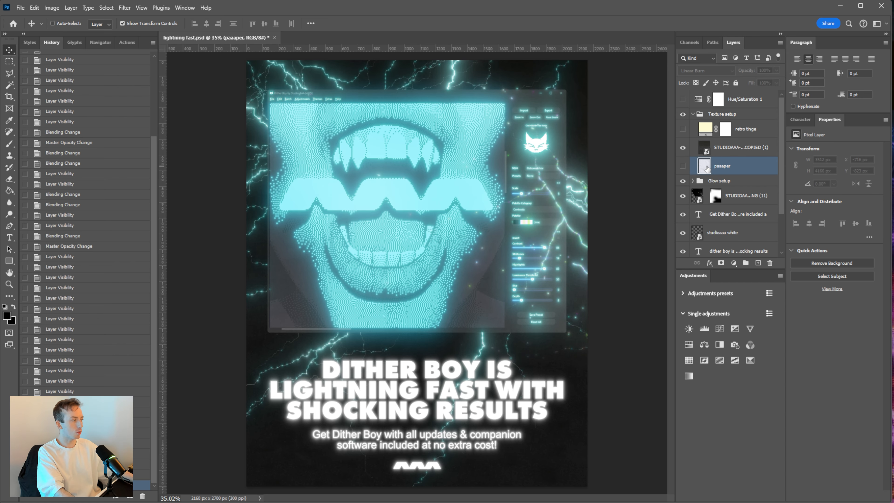
left_click(683, 166)
left_click(683, 166)
scroll(281, 200, "up", 10)
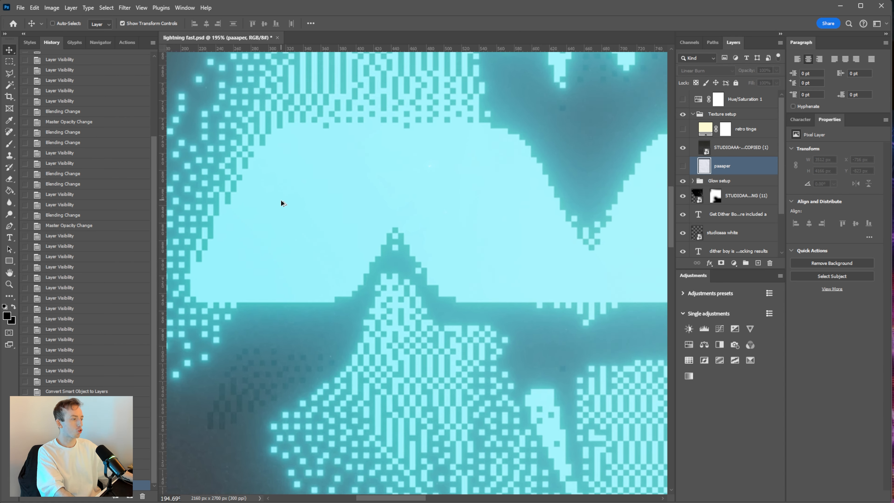
scroll(281, 203, "down", 3)
scroll(282, 204, "up", 3)
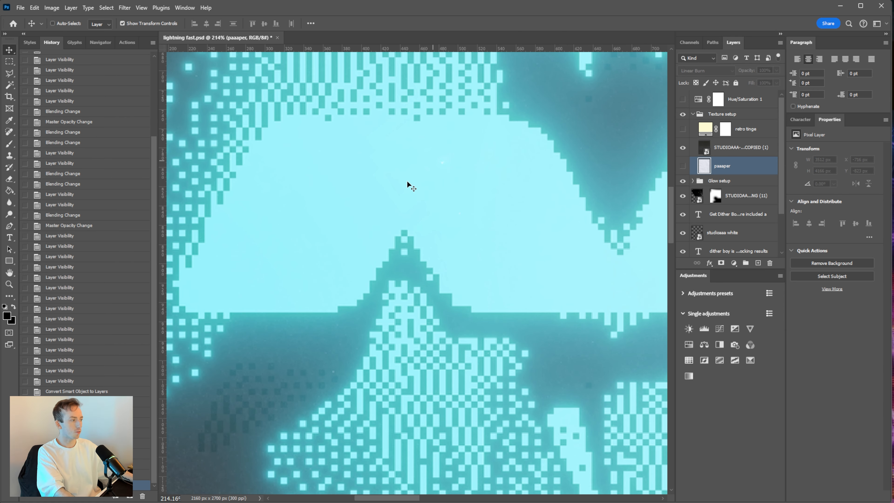
left_click(683, 166)
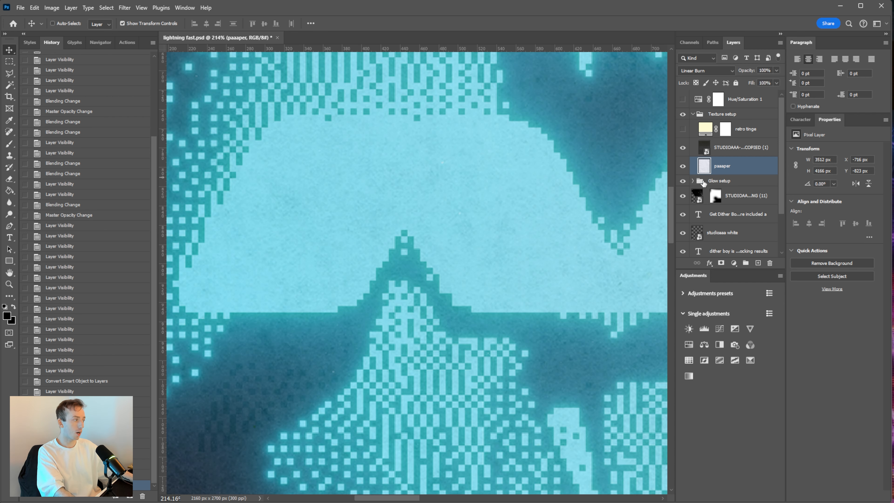
Step: Examine how the Glow setup group combines with the textures on the dithered face, the lightning and the headline letters
left_click(684, 181)
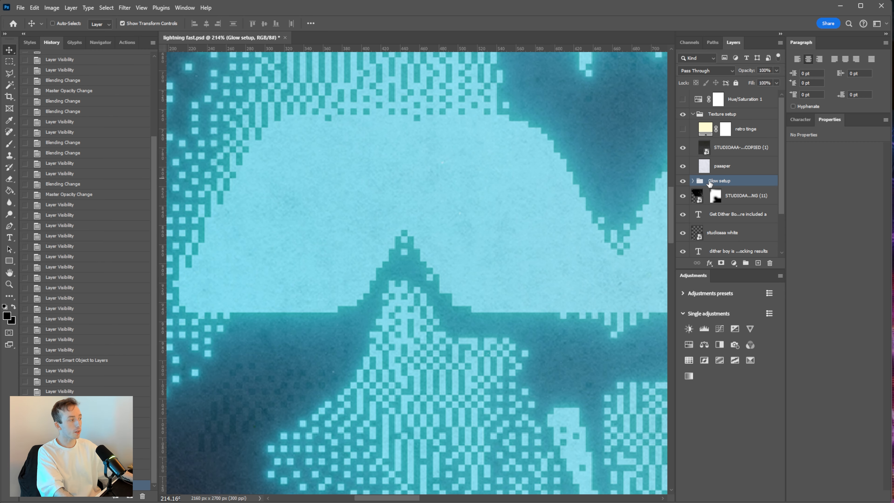
scroll(399, 247, "down", 5)
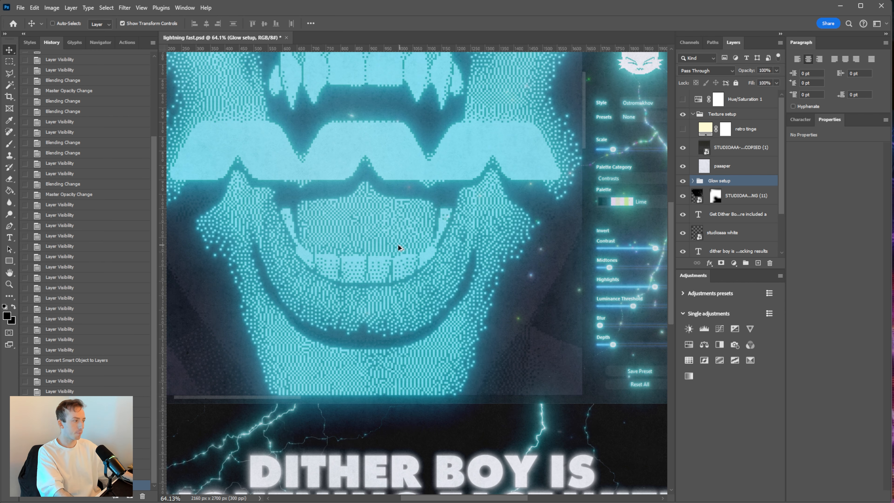
scroll(411, 243, "down", 2)
scroll(280, 401, "up", 8)
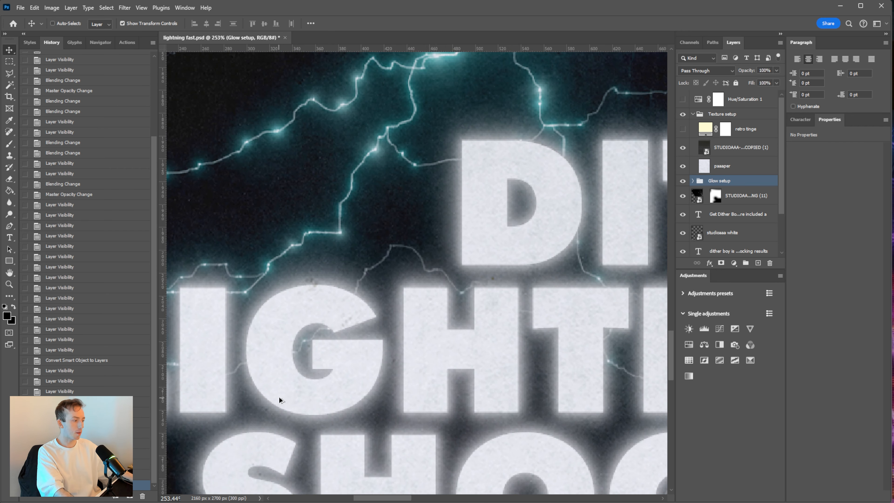
scroll(525, 164, "down", 7)
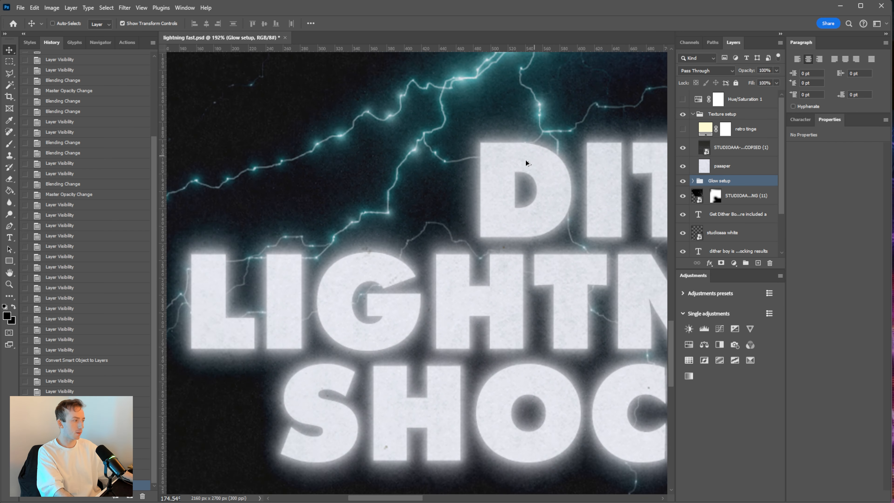
scroll(544, 185, "down", 2)
scroll(549, 194, "up", 1)
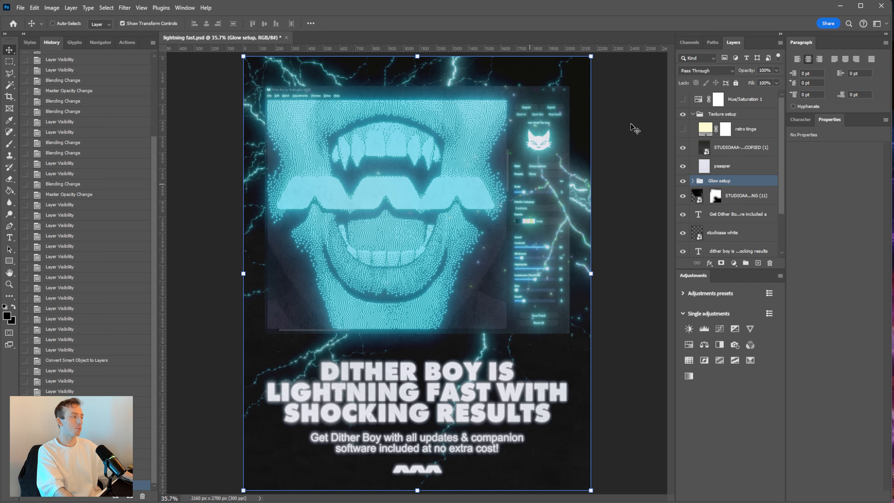
Step: Switch to the browser to view the complementary colour wheel for colour opposites, and return to Photoshop
left_click(750, 150)
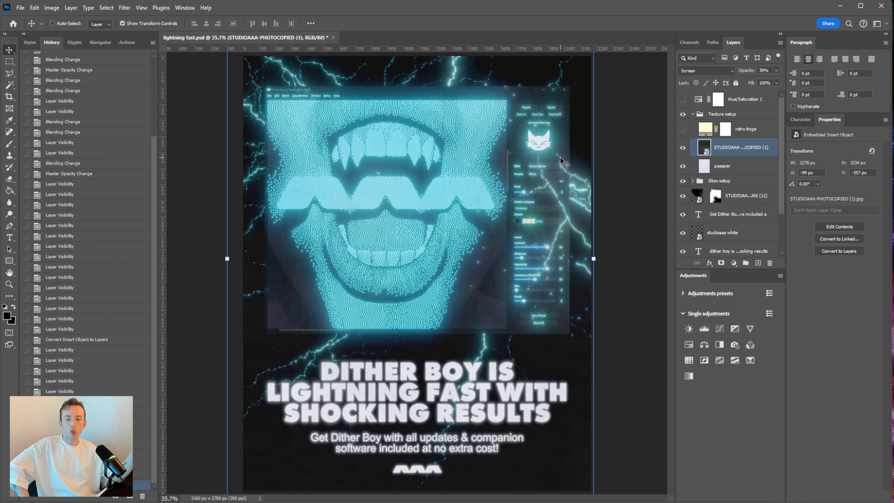
left_click_drag(0, 69, 577, 31)
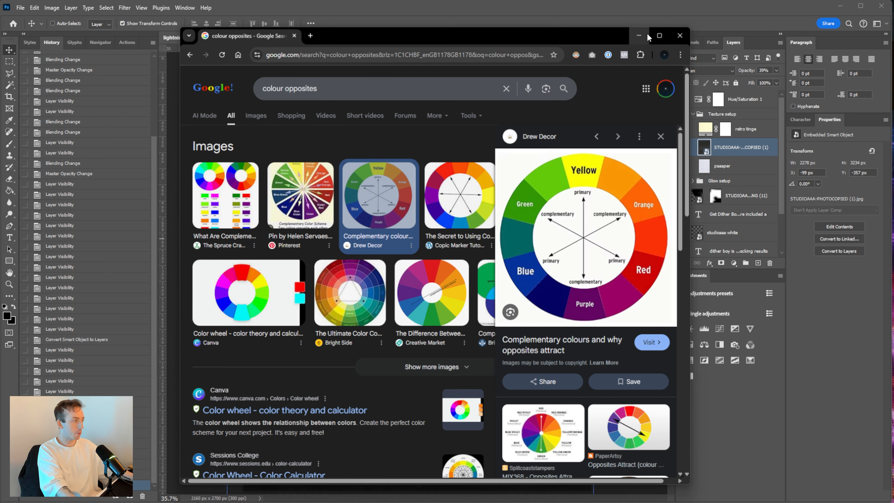
left_click(647, 33)
Step: Add a cyan (00eaff) solid colour fill layer above the retro tinge layer and set its blend mode to Multiply
left_click(717, 133)
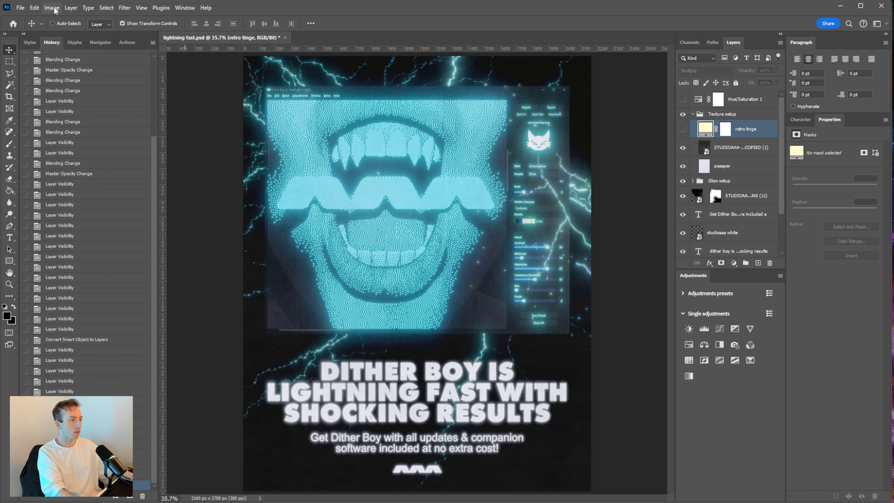
left_click(71, 7)
mouse_move(108, 120)
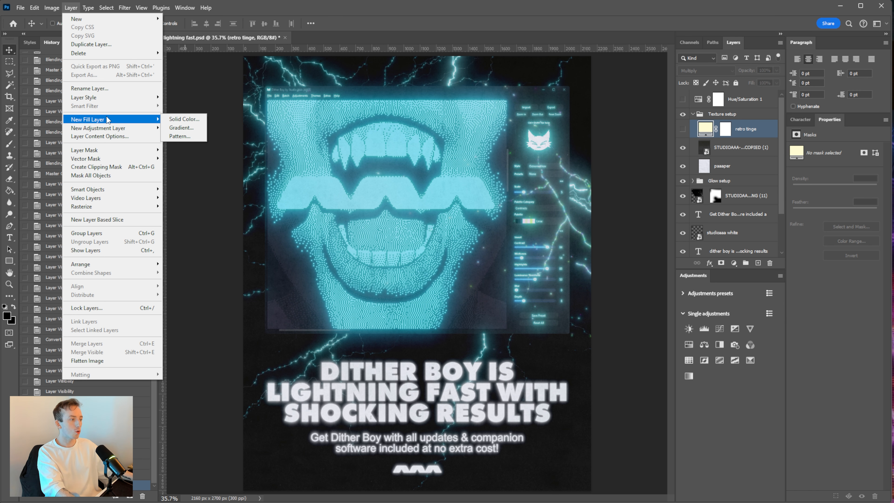
left_click(183, 119)
left_click(408, 266)
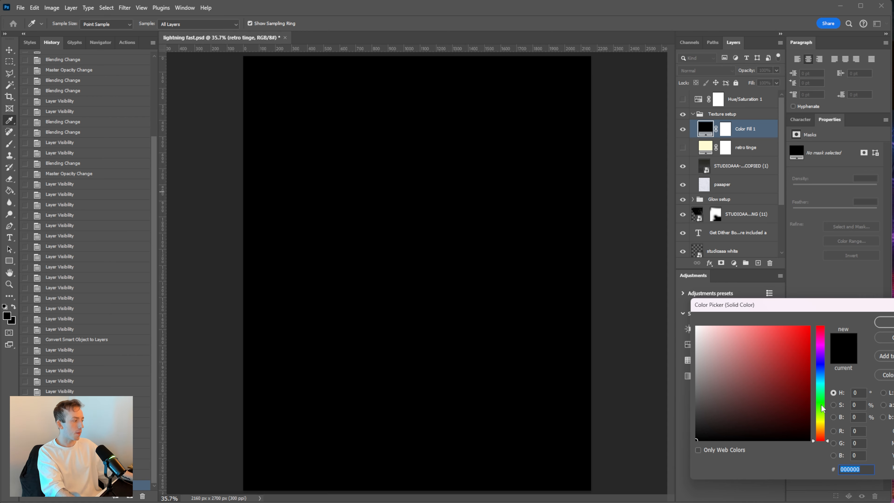
left_click_drag(823, 419, 811, 326)
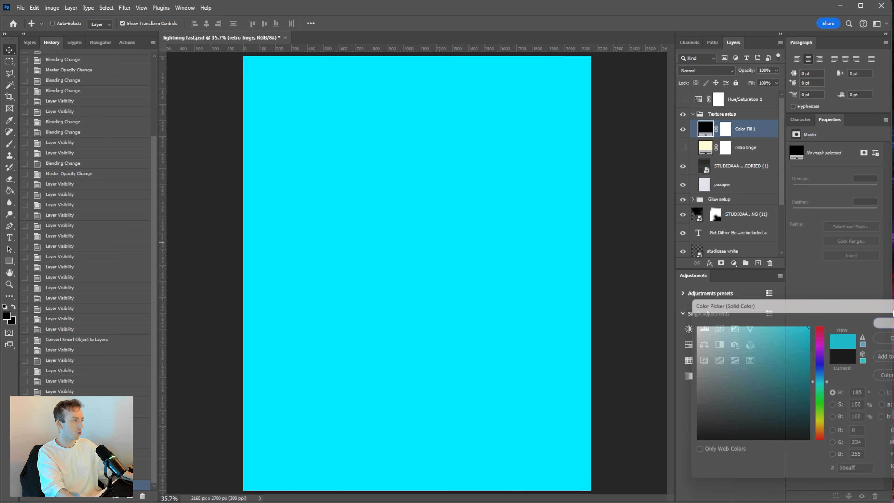
key("Return")
left_click(706, 70)
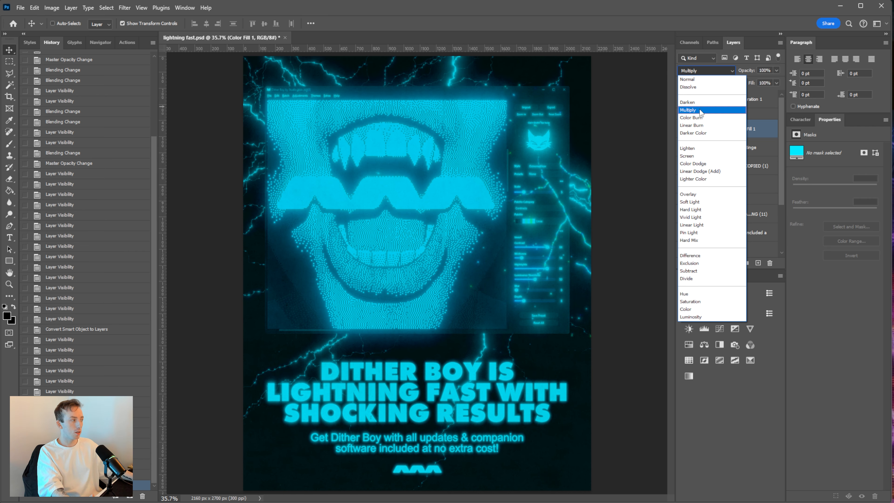
left_click(700, 110)
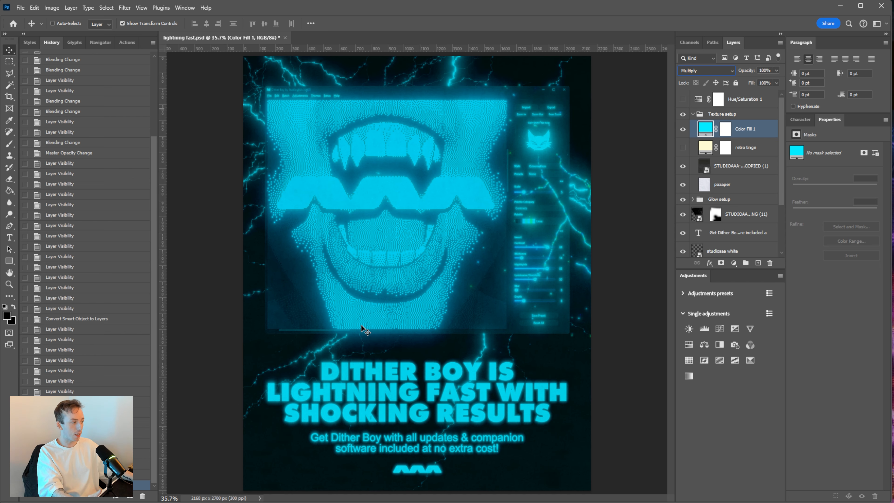
Step: Change the Color Fill 1 layer's colour to a pale, warm orange tint
double_click(705, 130)
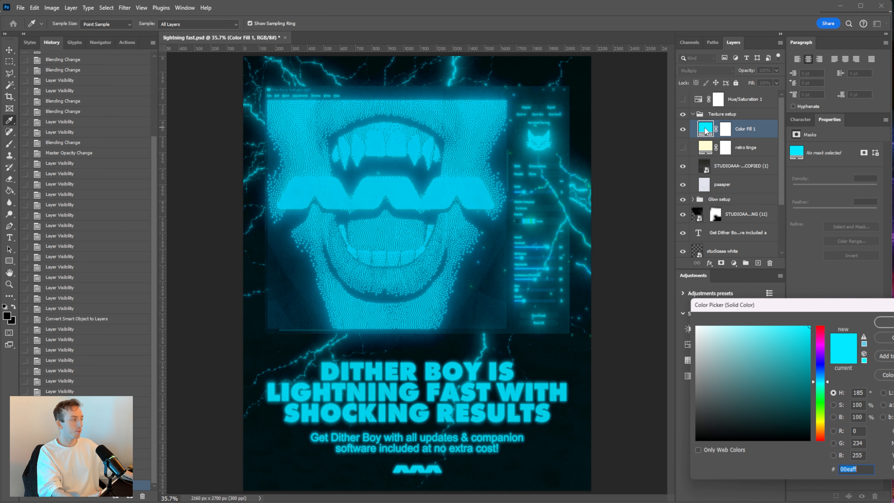
left_click(824, 423)
left_click_drag(824, 423, 825, 420)
left_click_drag(756, 338, 735, 317)
left_click_drag(825, 426, 826, 429)
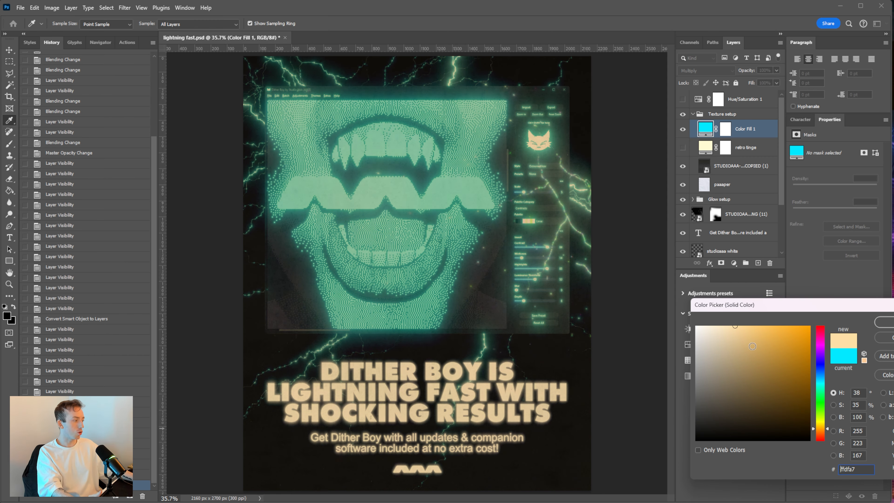
left_click_drag(735, 331, 728, 320)
left_click_drag(727, 312, 724, 311)
key("Return")
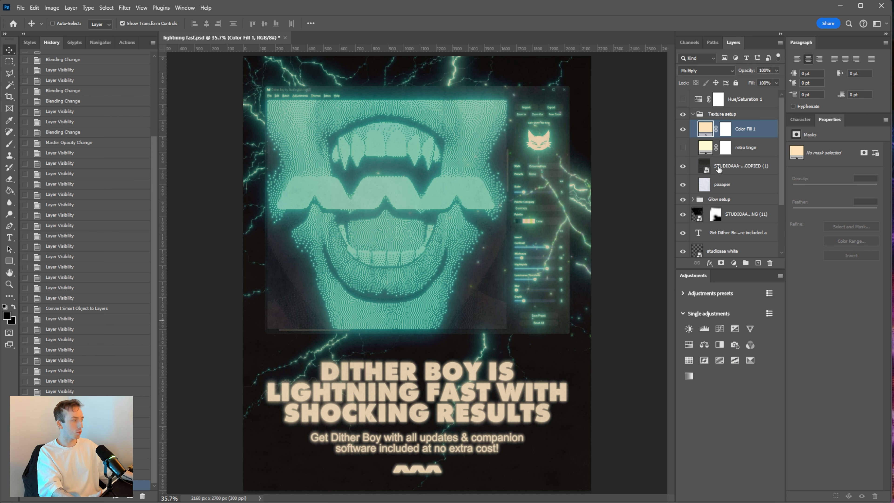
Step: Compare the poster with and without Color Fill 1, keep it visible and set its opacity to 85%
left_click(681, 130)
left_click(682, 130)
left_click(682, 130)
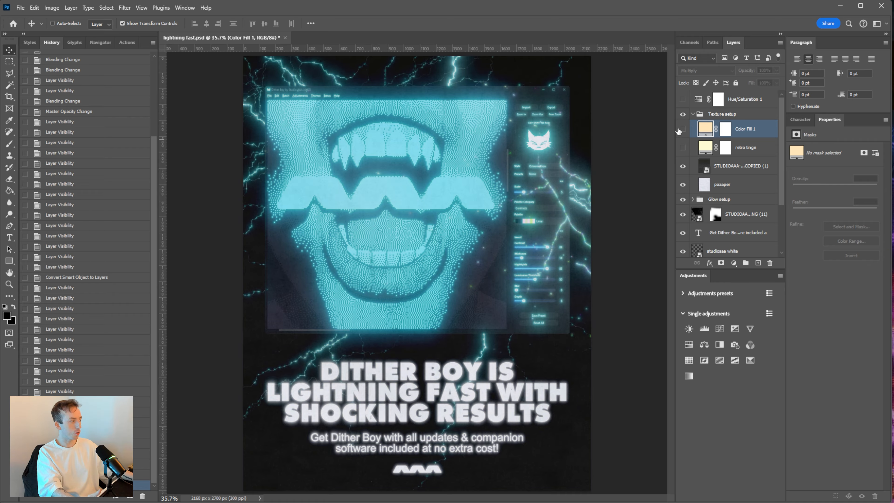
left_click(682, 130)
left_click_drag(777, 70, 766, 82)
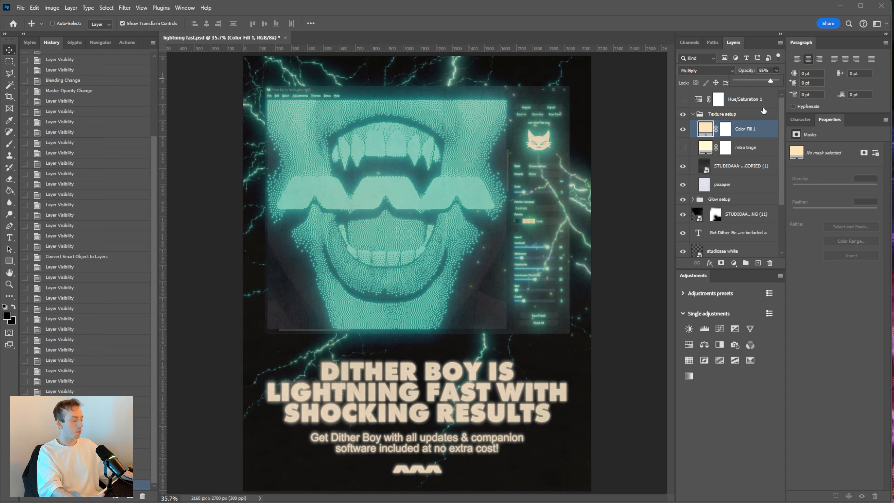
Step: Compare the Color Fill 1 and retro tinge tints, leaving Color Fill 1 hidden and retro tinge visible
left_click(743, 150)
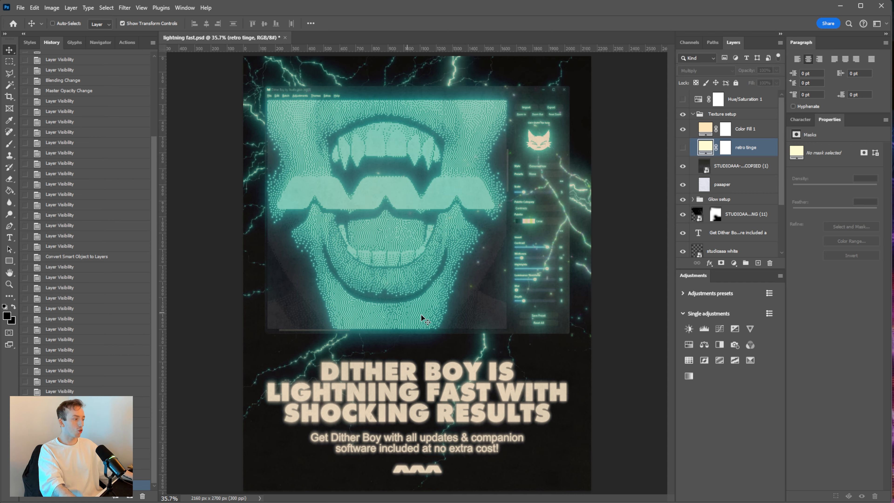
left_click(729, 165)
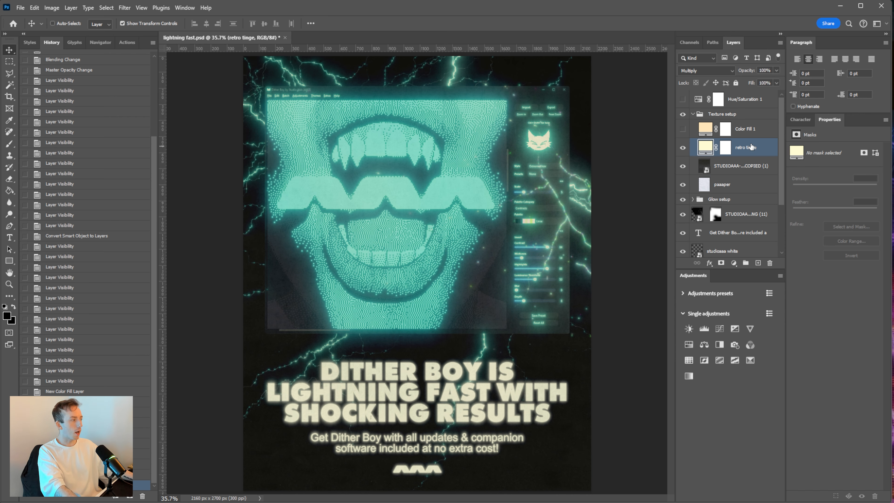
left_click(683, 149)
left_click(683, 130)
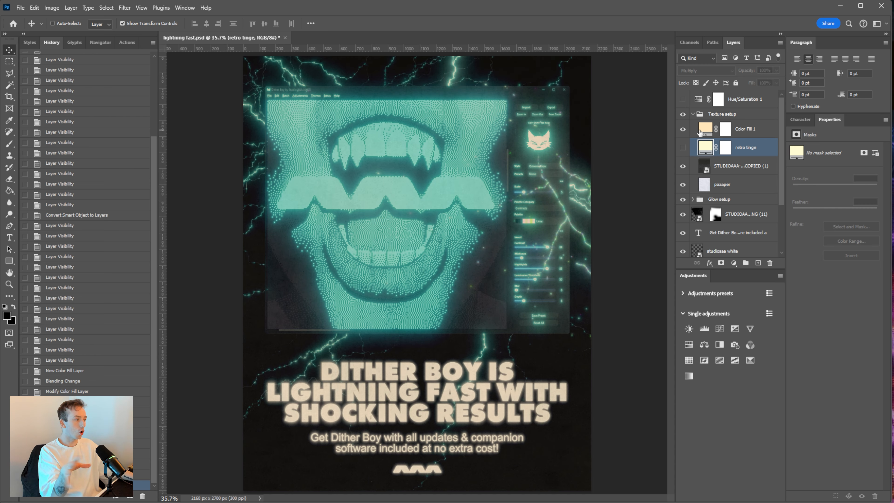
left_click(683, 129)
left_click(683, 150)
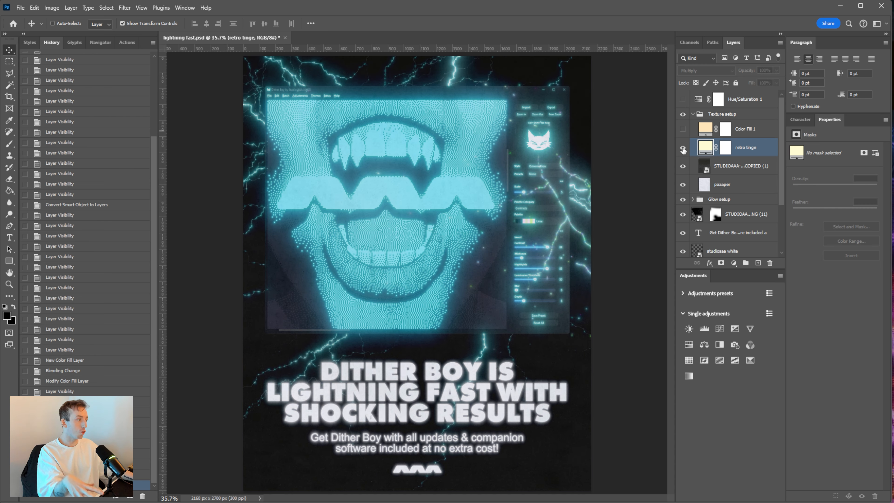
left_click(684, 149)
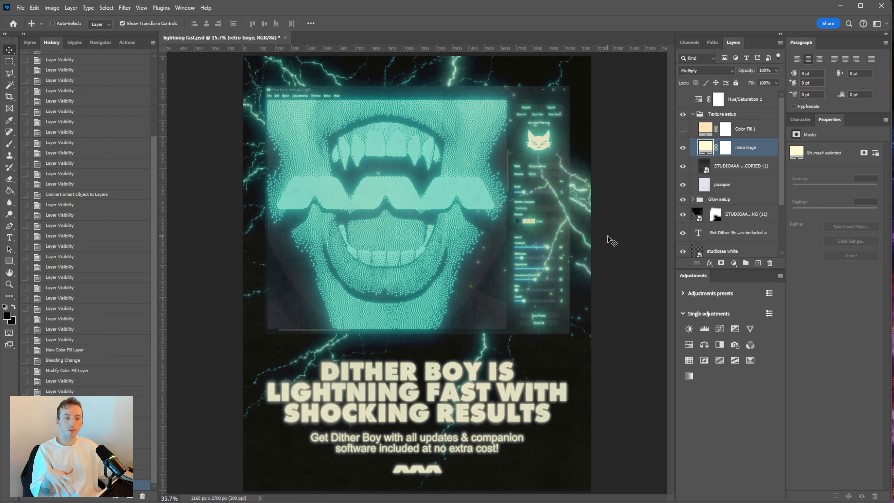
Step: Examine the retro tinge effect up close on the dithered mouth and glasses and across the full poster
scroll(365, 293, "up", 8)
left_click_drag(365, 292, 354, 422)
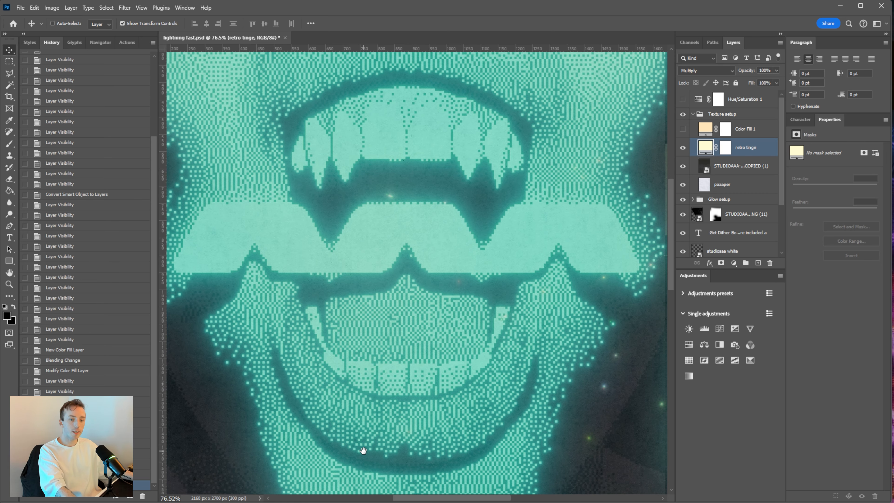
scroll(464, 245, "down", 9)
scroll(464, 250, "up", 5)
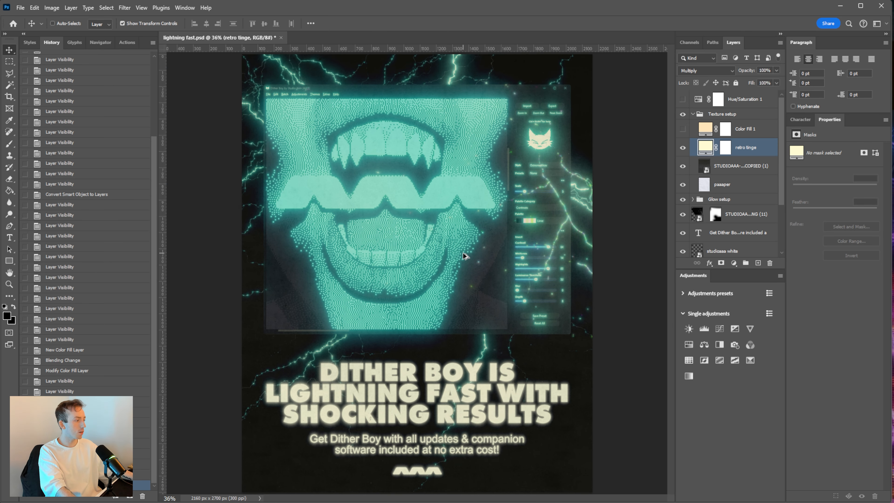
Step: Switch to Blender and examine the AAA.003 logo across the open mouth in the camera view and close up in the solid view
left_click_drag(415, 231, 427, 285)
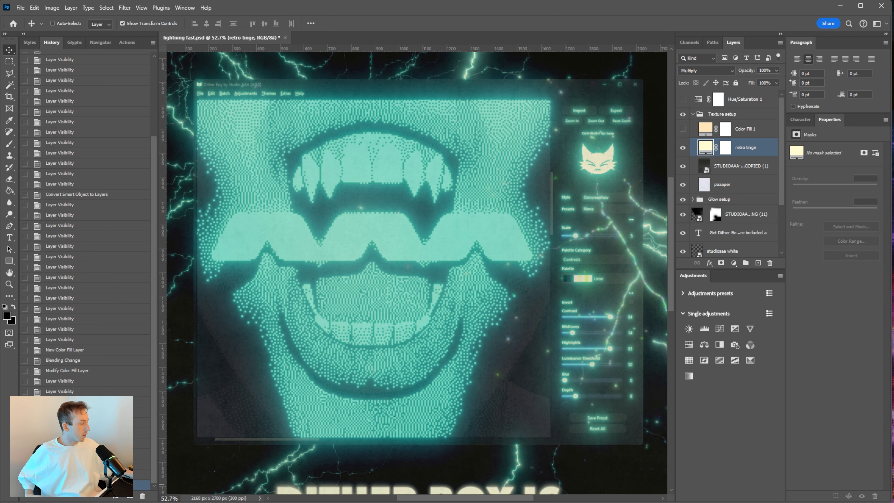
key("alt+Tab")
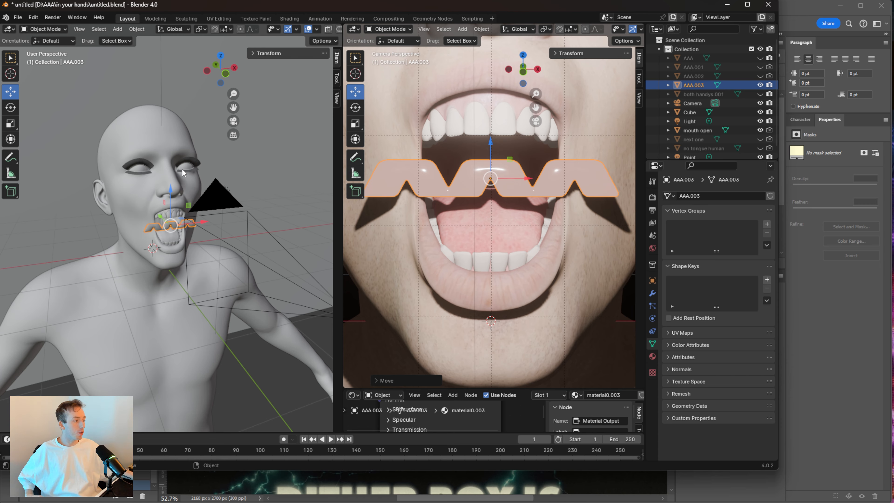
left_click_drag(540, 100, 543, 125)
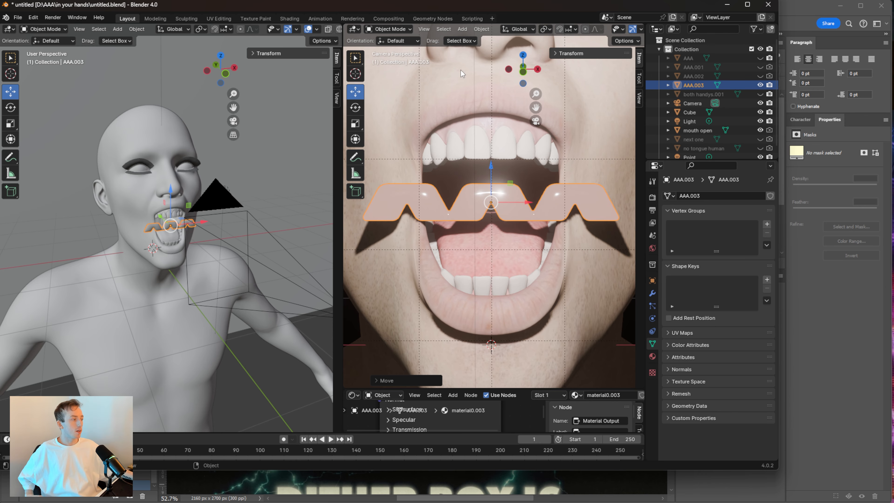
scroll(164, 202, "up", 8)
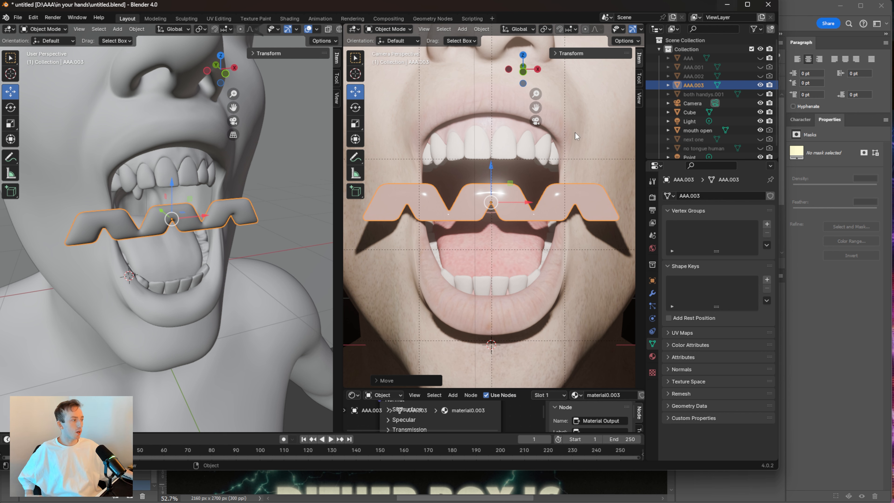
Step: Hide AAA.003 and the mouth open model, and show both handys.001 with the glowing AAA logo
left_click(760, 85)
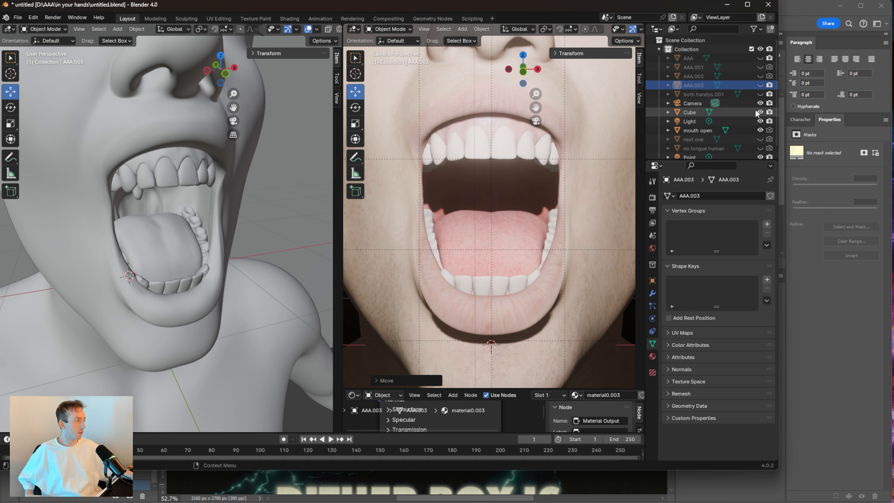
left_click(760, 130)
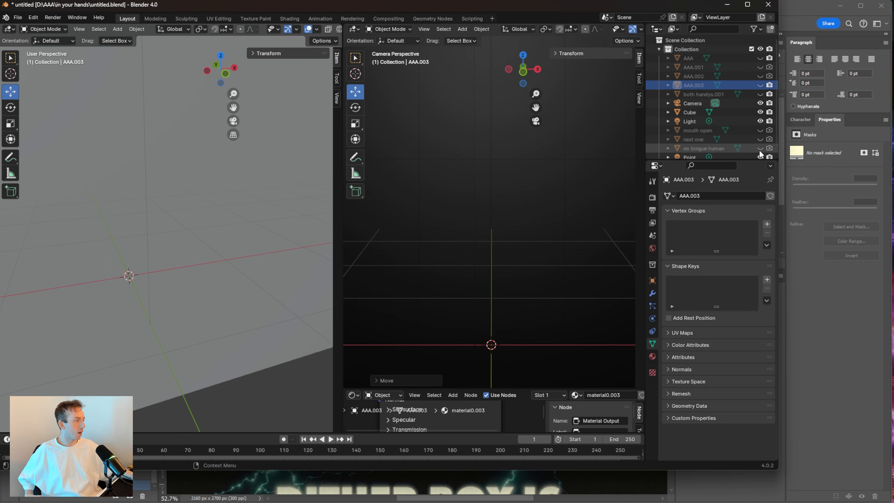
left_click(761, 94)
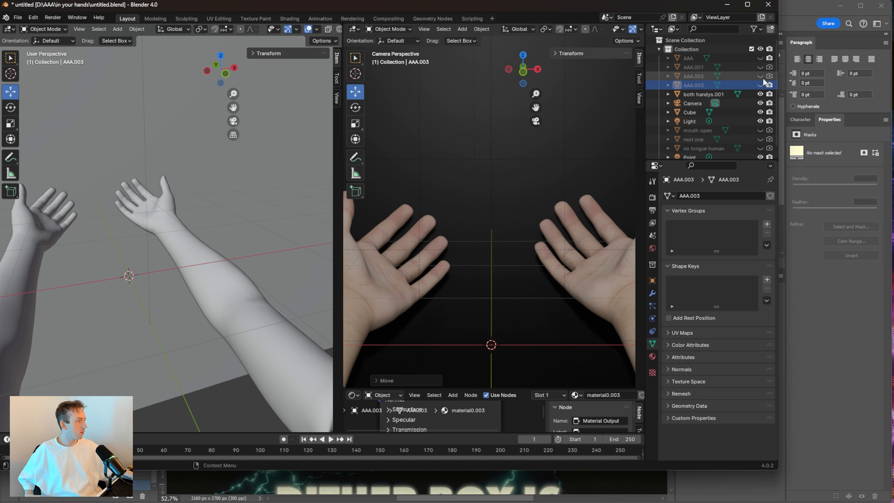
left_click(761, 58)
scroll(473, 245, "down", 2)
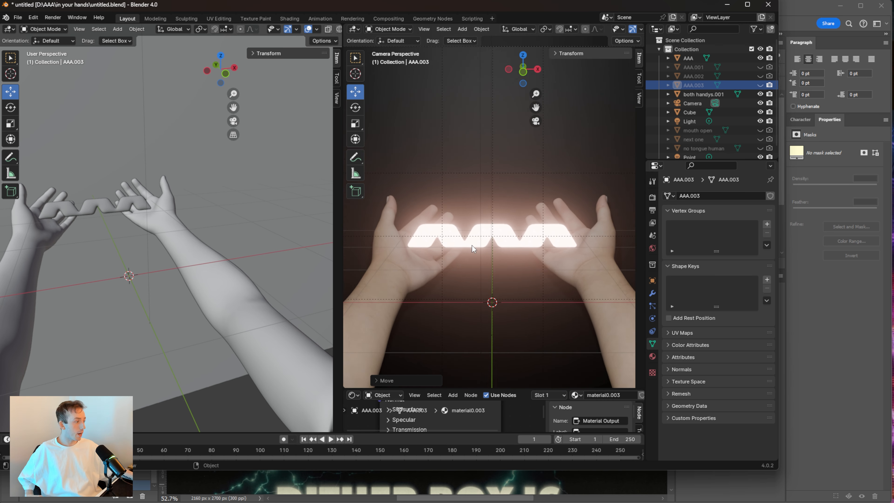
left_click_drag(537, 111, 537, 102)
Step: Swap the AAA logo for AAA.001 and replace both handys.001 with the next one hand model
left_click(761, 58)
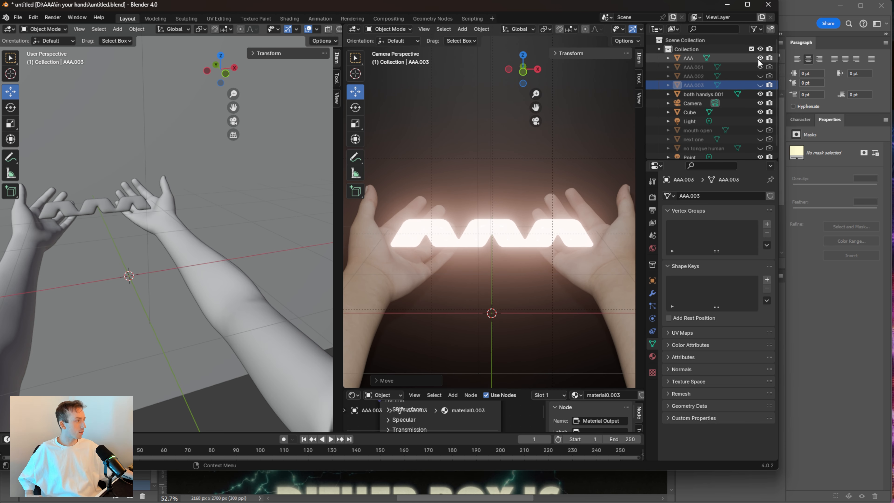
left_click(761, 67)
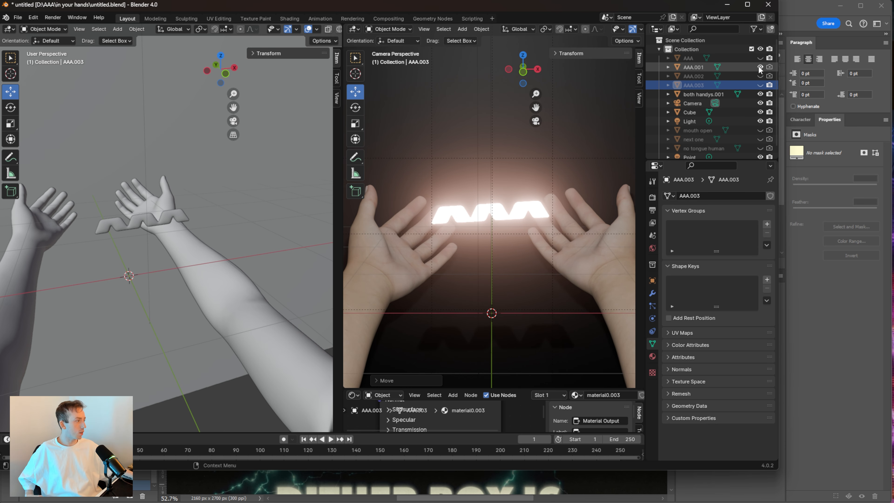
left_click(761, 94)
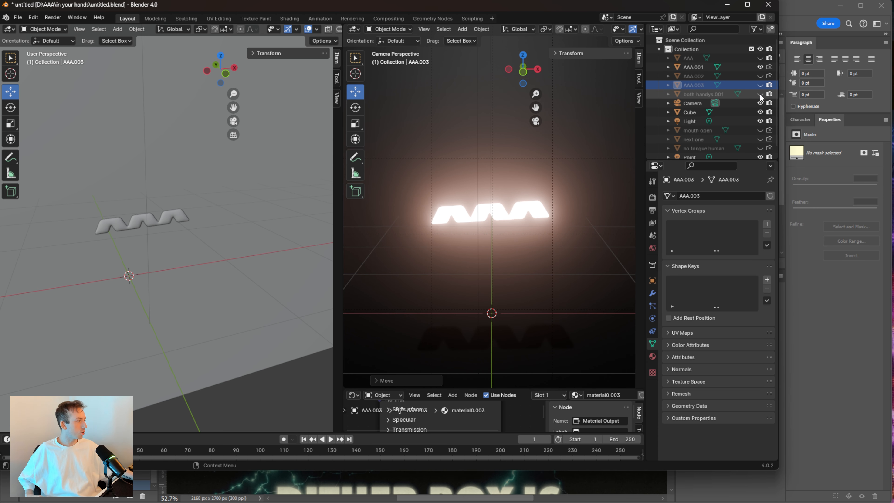
left_click(758, 140)
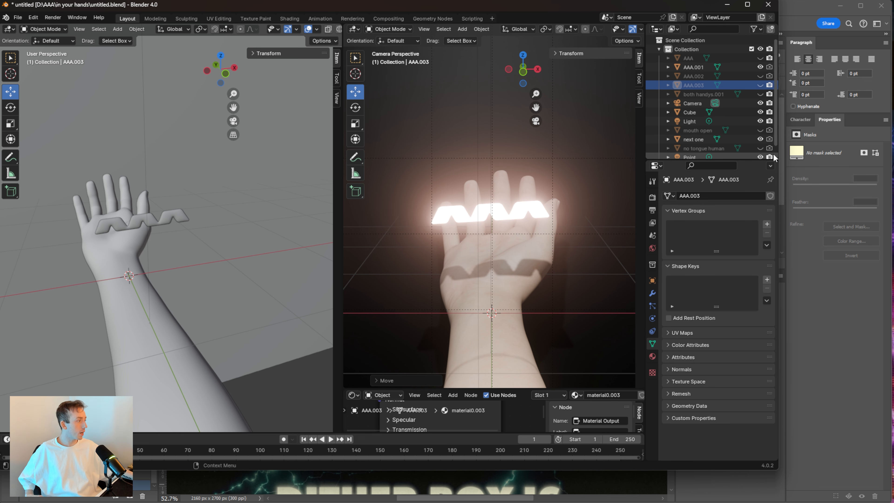
Step: Hide the next one hand model and compare the AAA and AAA.001 logos alone, leaving AAA.001 visible
left_click(759, 139)
left_click(759, 68)
left_click(759, 68)
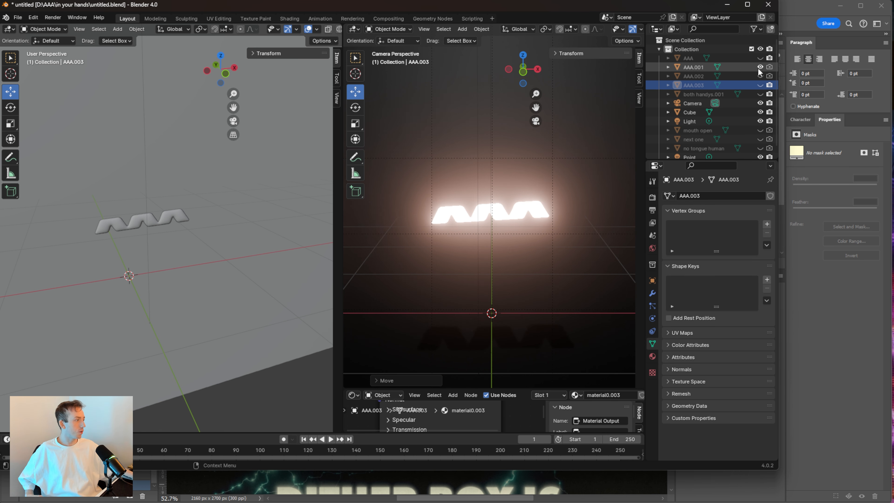
left_click(759, 68)
left_click(760, 59)
left_click(761, 132)
left_click(761, 130)
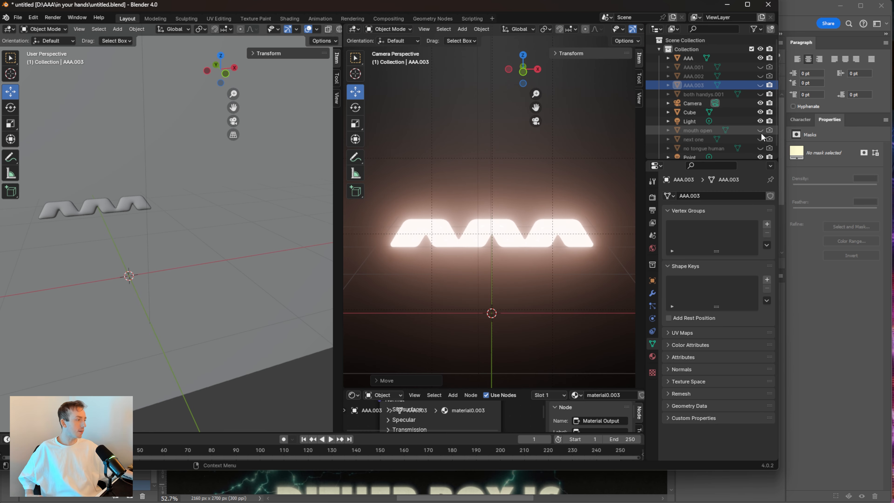
left_click(760, 58)
left_click(760, 67)
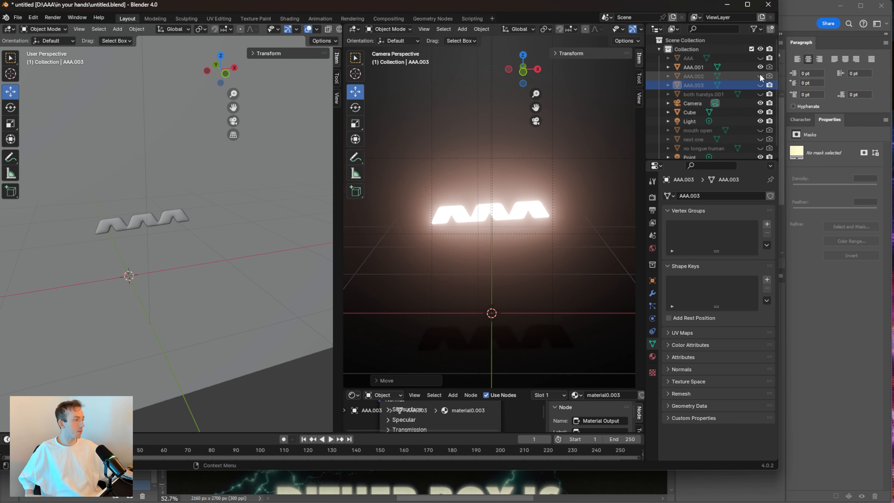
Step: Bring back AAA.003 and the mouth open model with AAA.001 hidden, and return to the poster in Photoshop
left_click(760, 67)
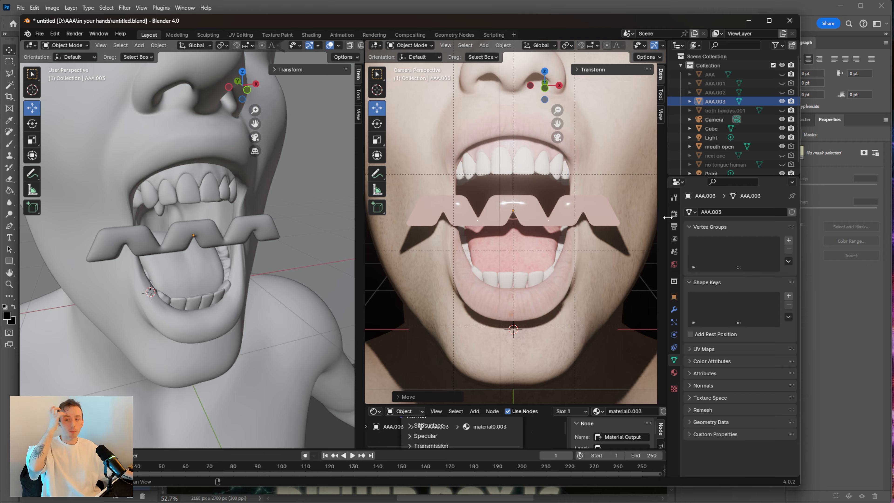
left_click(746, 22)
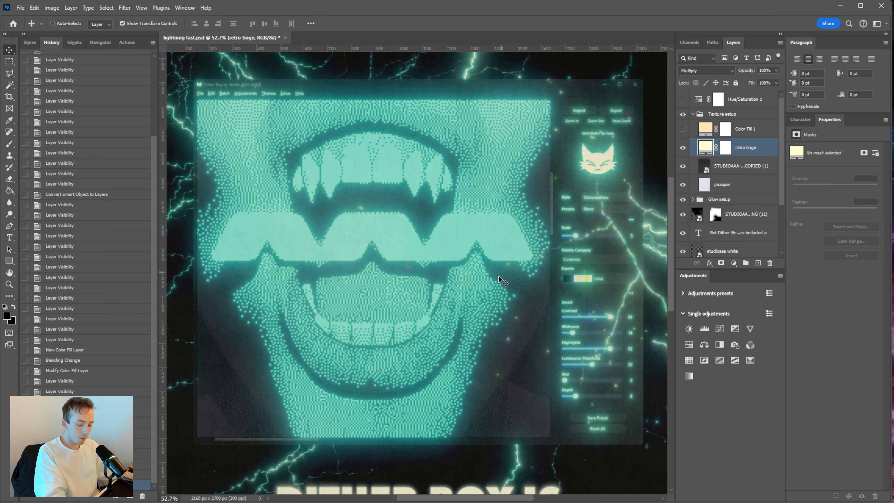
scroll(455, 269, "right", 2)
scroll(413, 266, "left", 3)
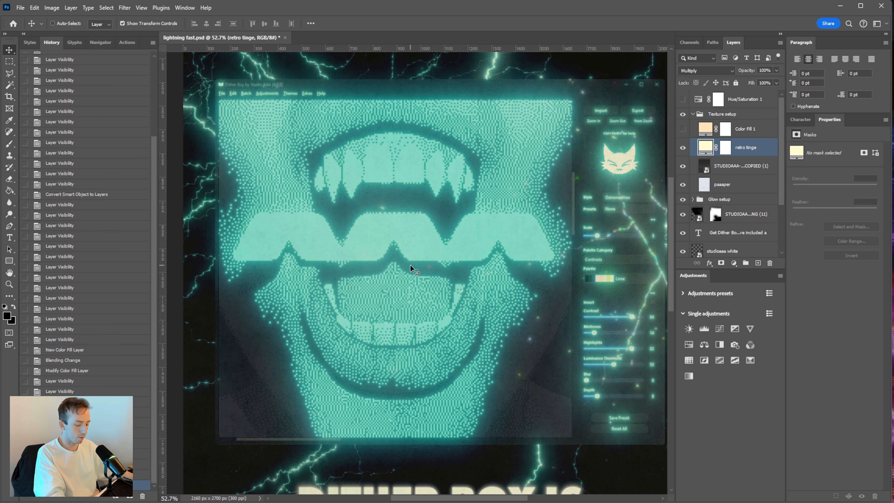
scroll(410, 264, "down", 4)
scroll(407, 266, "up", 1)
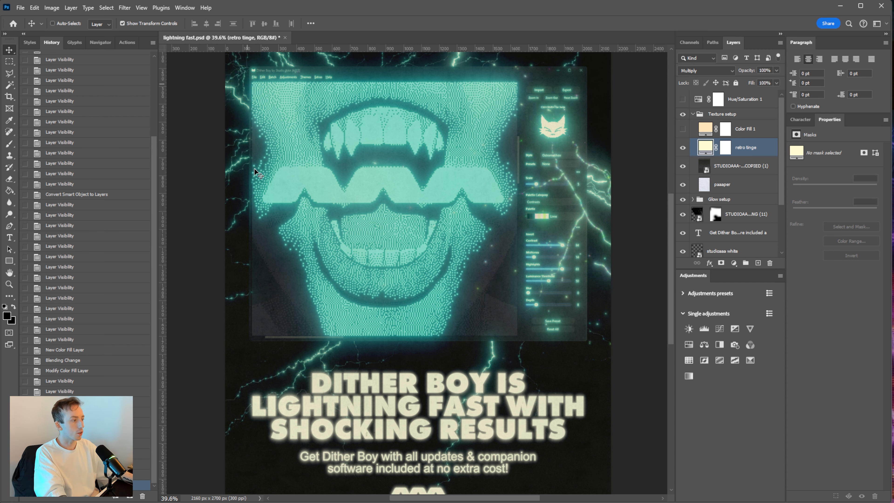
Step: Compare the poster with and without retro tinge and Hue/Saturation 1, and display the hidden Hue/Saturation 1 layer's settings
scroll(474, 291, "down", 2)
scroll(474, 291, "down", 2)
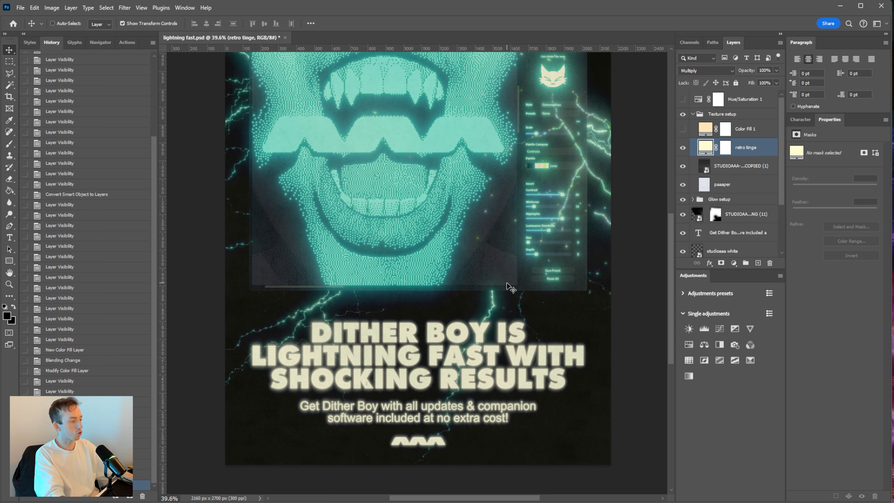
scroll(458, 226, "up", 4)
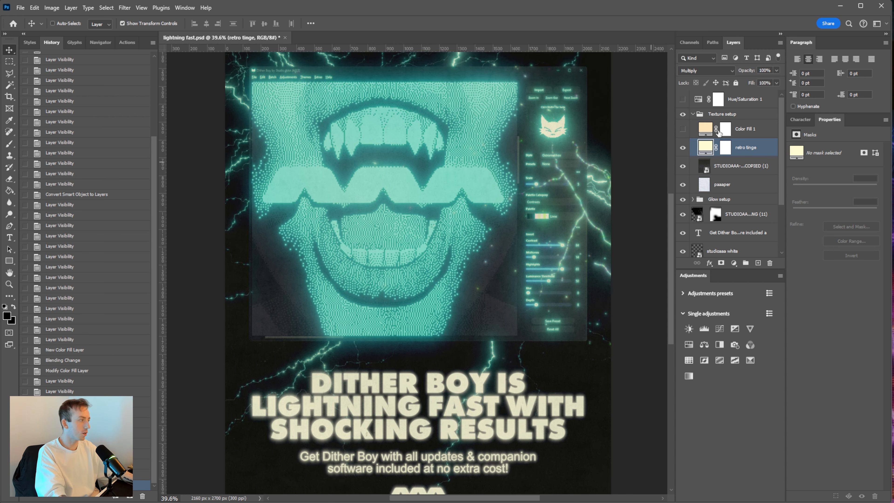
left_click(683, 148)
left_click(683, 147)
left_click(683, 99)
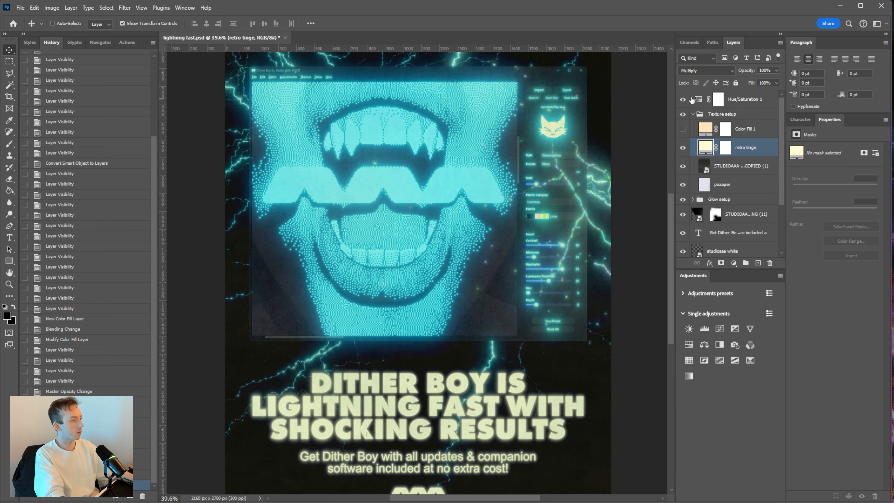
left_click(683, 100)
left_click(700, 99)
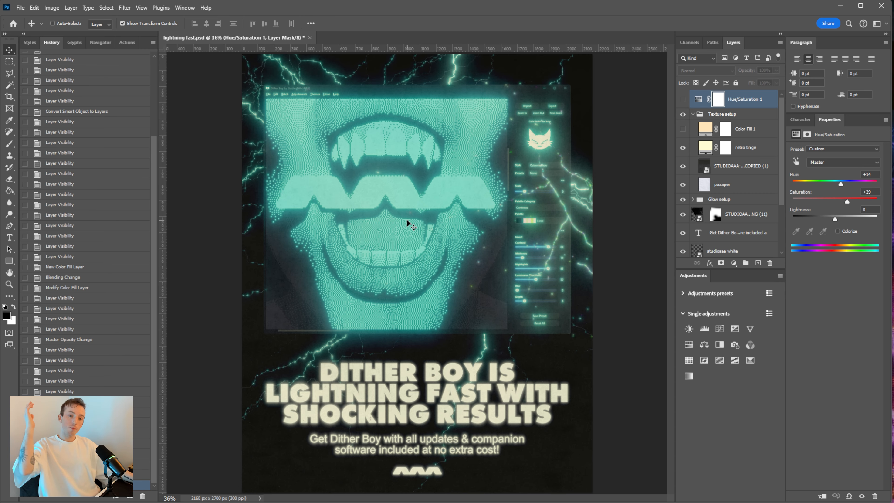
Step: Compare the dithered mouth up close with and without the STUDIOAAA-PHOTOCOPIED (1) and paaaper textures, keeping both visible
scroll(426, 217, "up", 5)
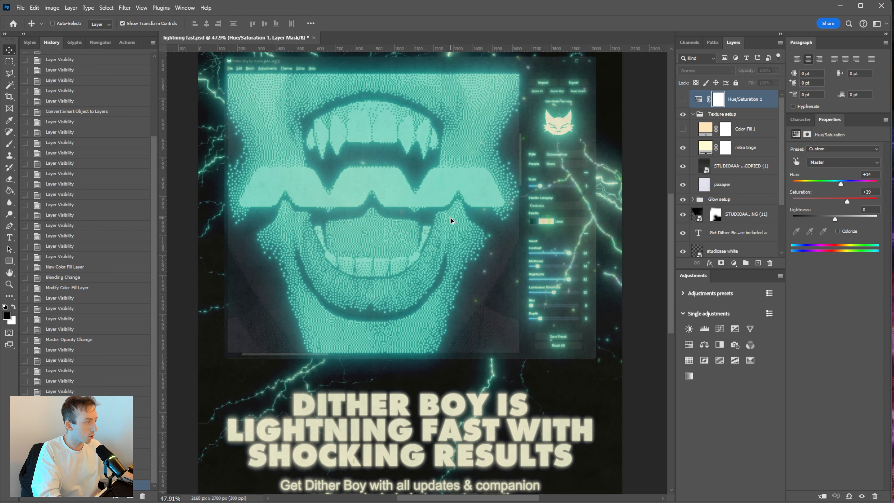
scroll(361, 231, "down", 2)
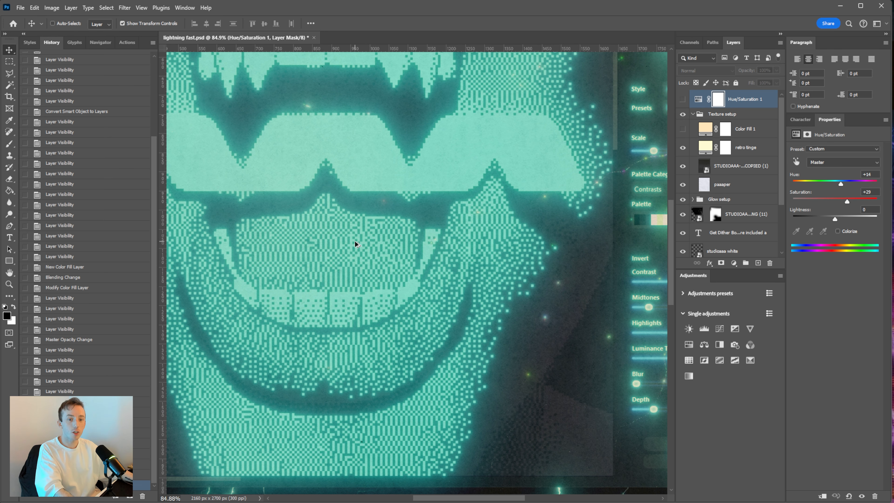
left_click_drag(329, 136, 411, 216)
scroll(415, 221, "down", 1)
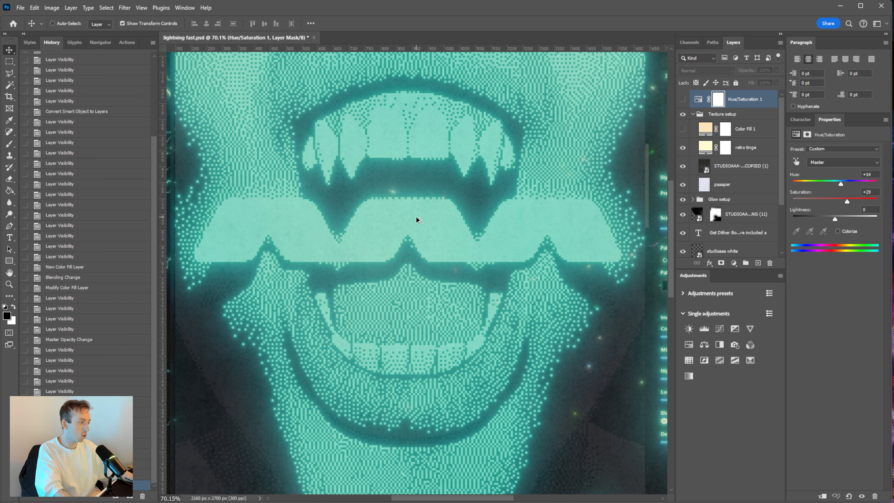
scroll(417, 220, "down", 1)
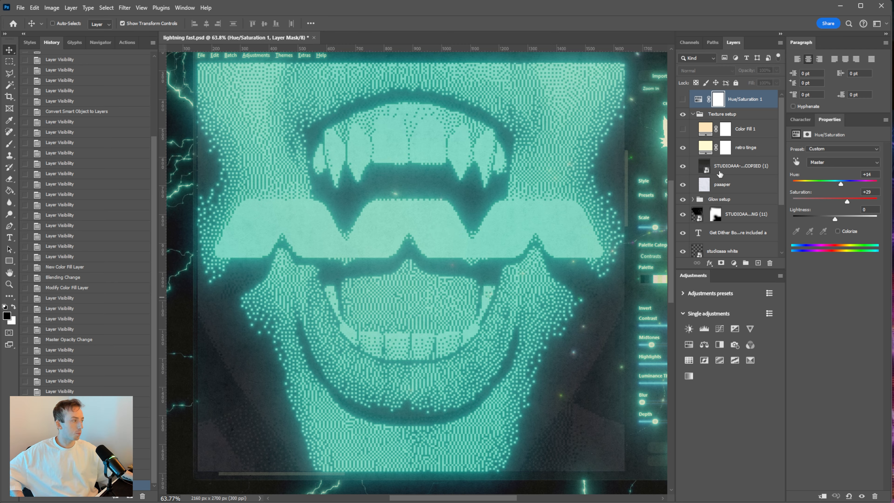
left_click(704, 169)
left_click(684, 166)
left_click(683, 167)
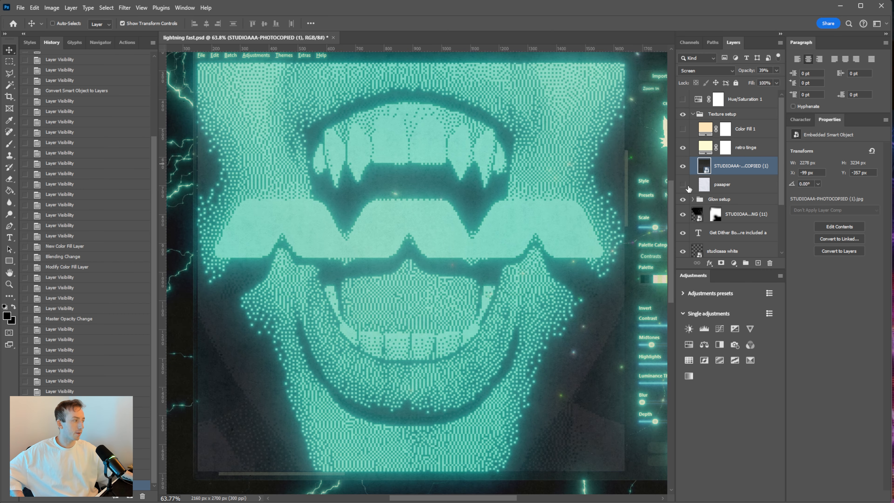
left_click(683, 185)
left_click(683, 185)
Step: Compare the poster with and without the STUDIOAAA-LIGHTNING (18) background and the masked lightning layer (11), keeping both visible
scroll(694, 184, "down", 3)
left_click(683, 229)
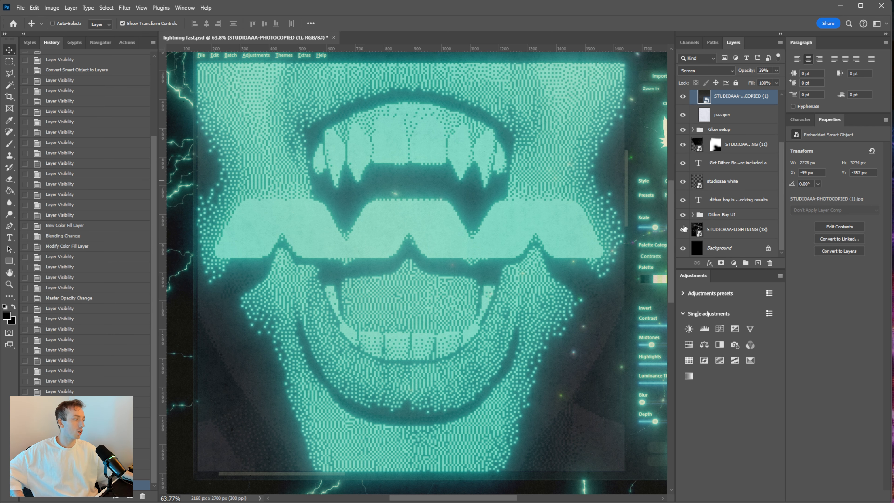
left_click(730, 233)
left_click(683, 229)
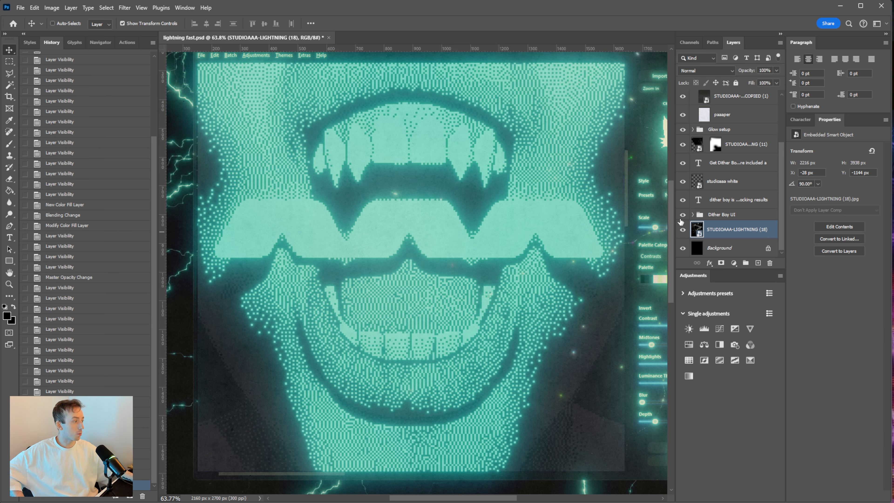
scroll(685, 206, "up", 1)
scroll(684, 203, "up", 1)
left_click(684, 180)
left_click(684, 181)
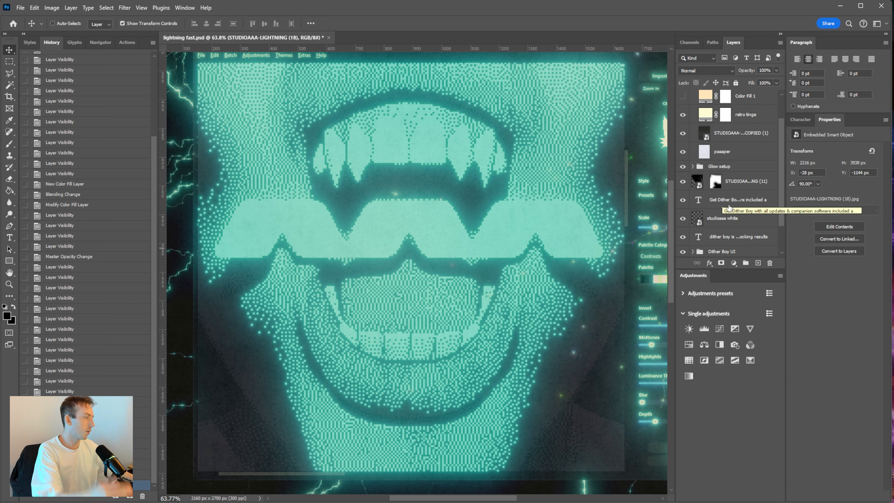
Step: Select the STUDIOAAA-PHOTOCOPIED (1) layer and compare the artwork with and without it, keeping it visible
left_click(723, 201)
left_click(732, 133)
left_click(684, 132)
left_click(683, 133)
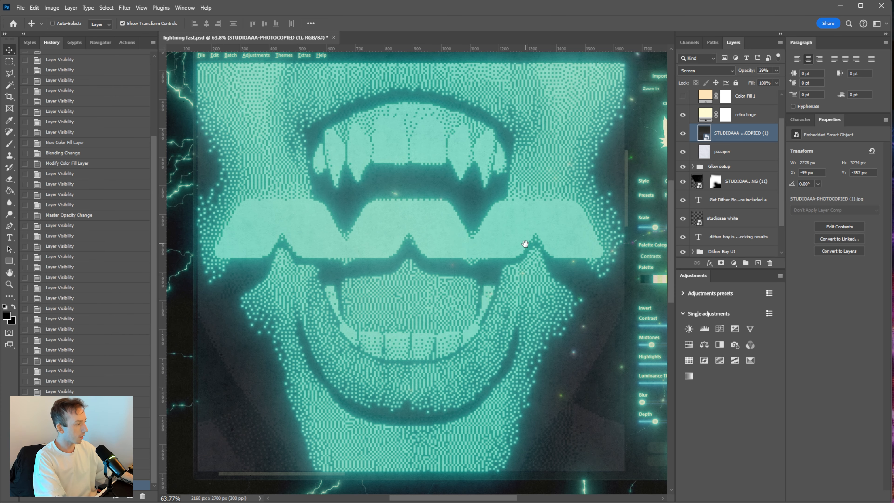
left_click_drag(525, 244, 424, 255)
scroll(462, 212, "down", 2)
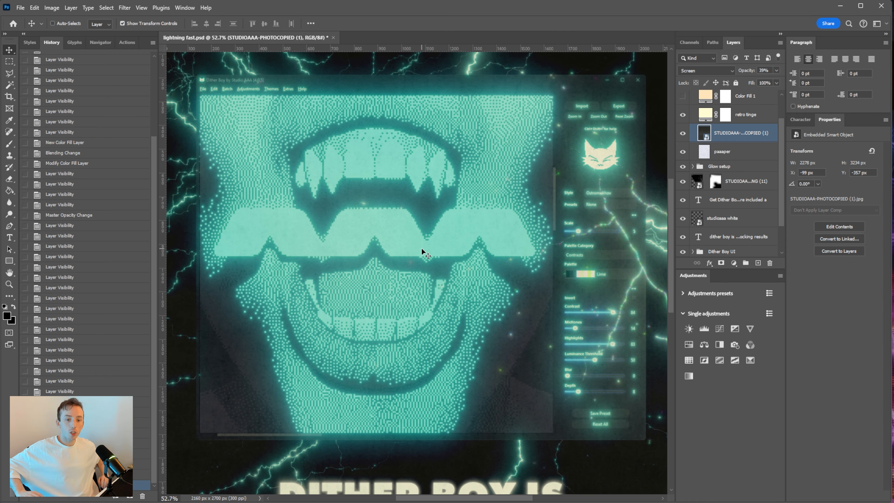
Step: View the dithered teeth.jpg in Dither Boy and return to the Photoshop poster
key("alt+Tab")
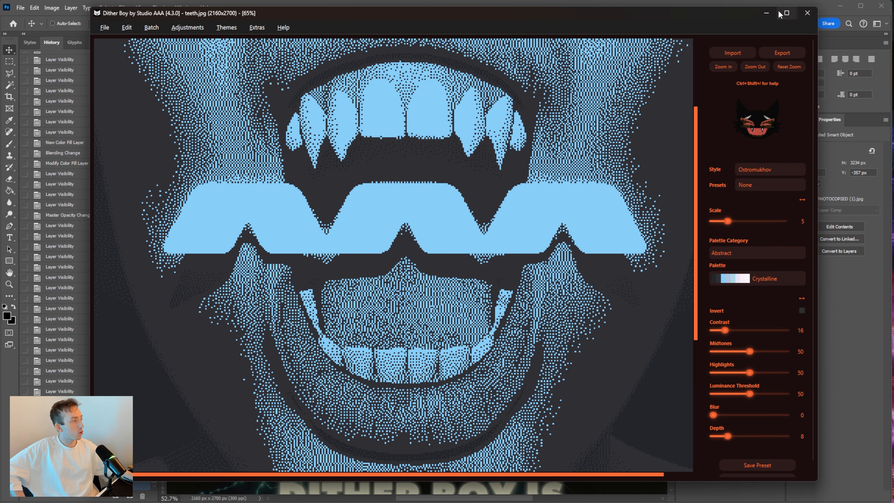
left_click(767, 13)
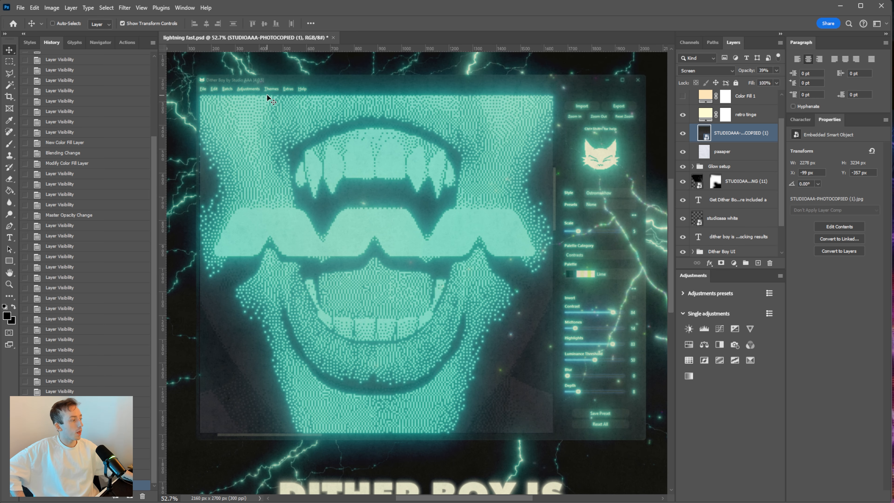